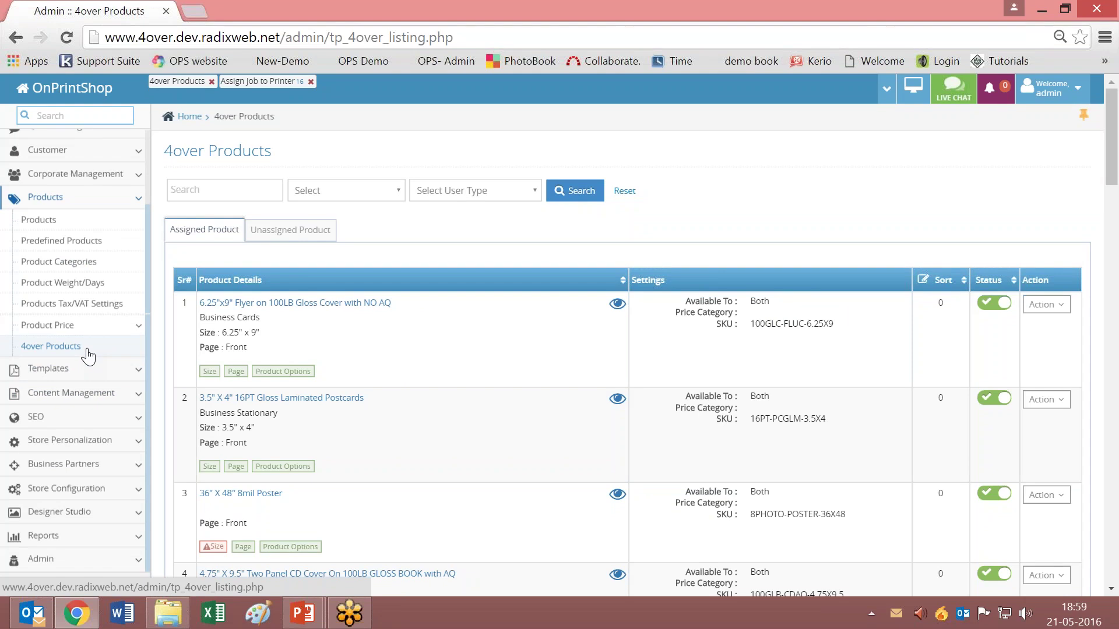
# Expand the Store Configuration section in the left sidebar from the 4over Products page
pyautogui.click(104, 494)
# Edit the 4over Products service under External Service Settings' Products tab and scroll through its settings
pyautogui.click(103, 531)
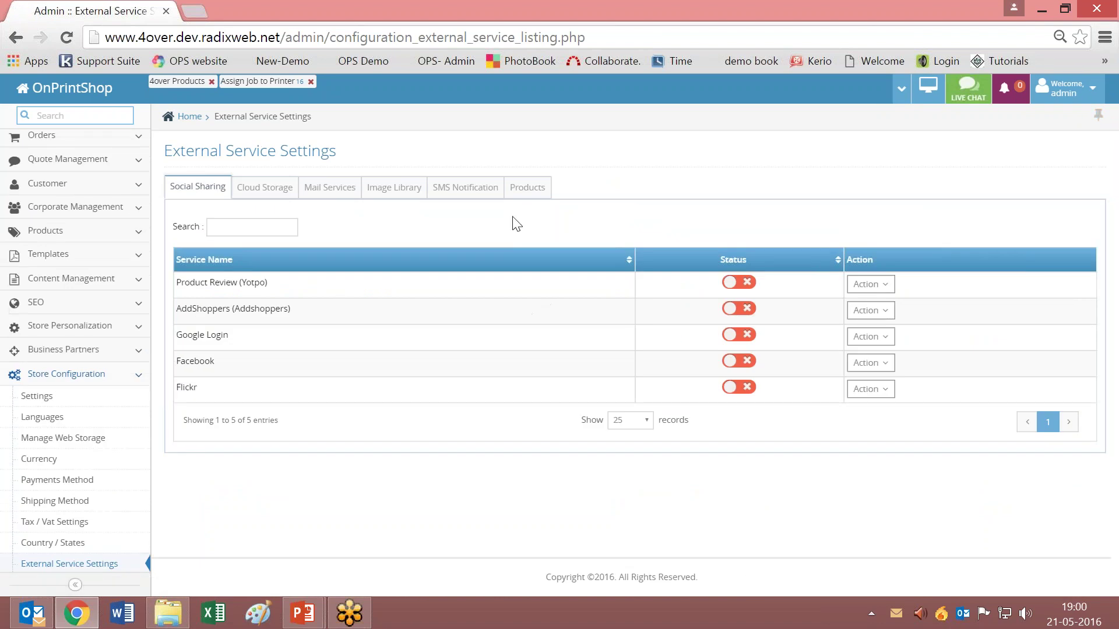
pyautogui.click(528, 190)
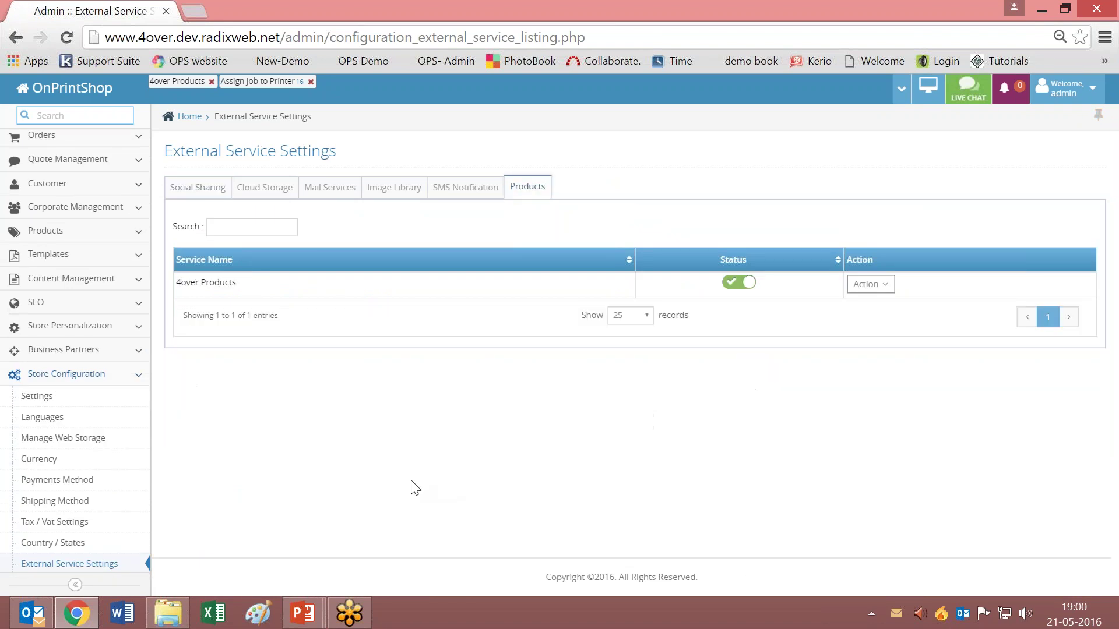
pyautogui.click(870, 284)
pyautogui.click(857, 307)
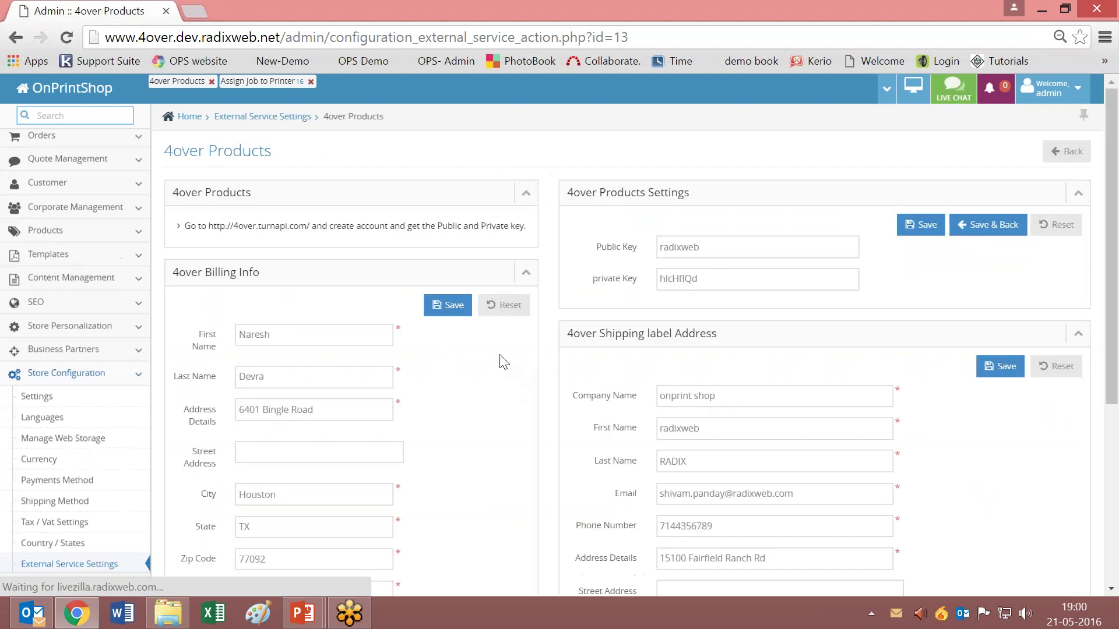
pyautogui.scroll(-5, 746, 299)
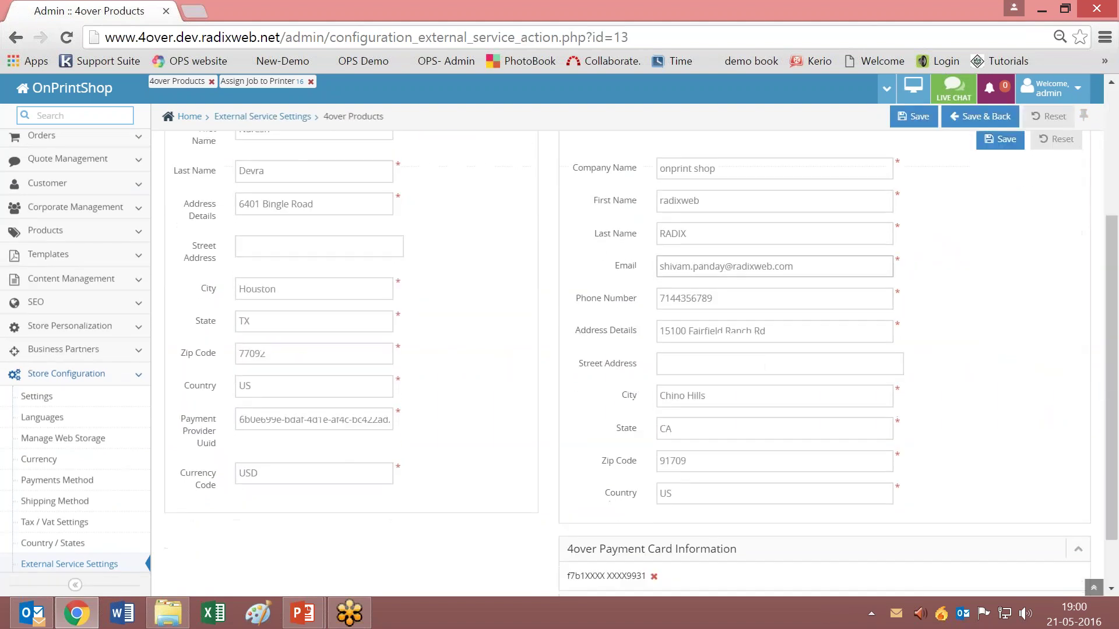
pyautogui.scroll(-1, 780, 296)
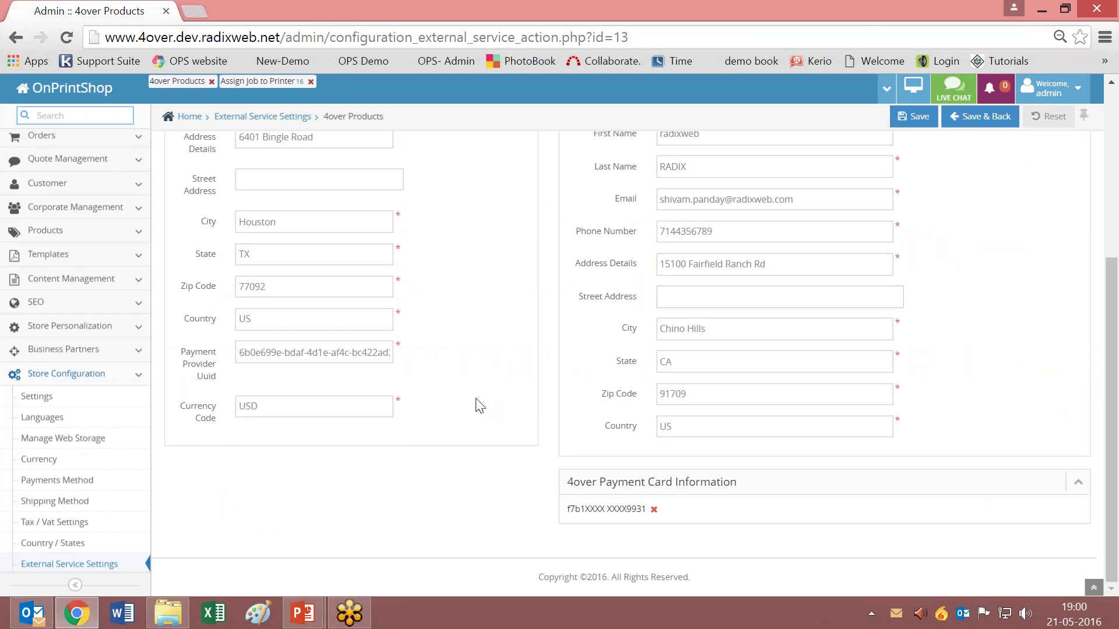
pyautogui.scroll(5, 479, 405)
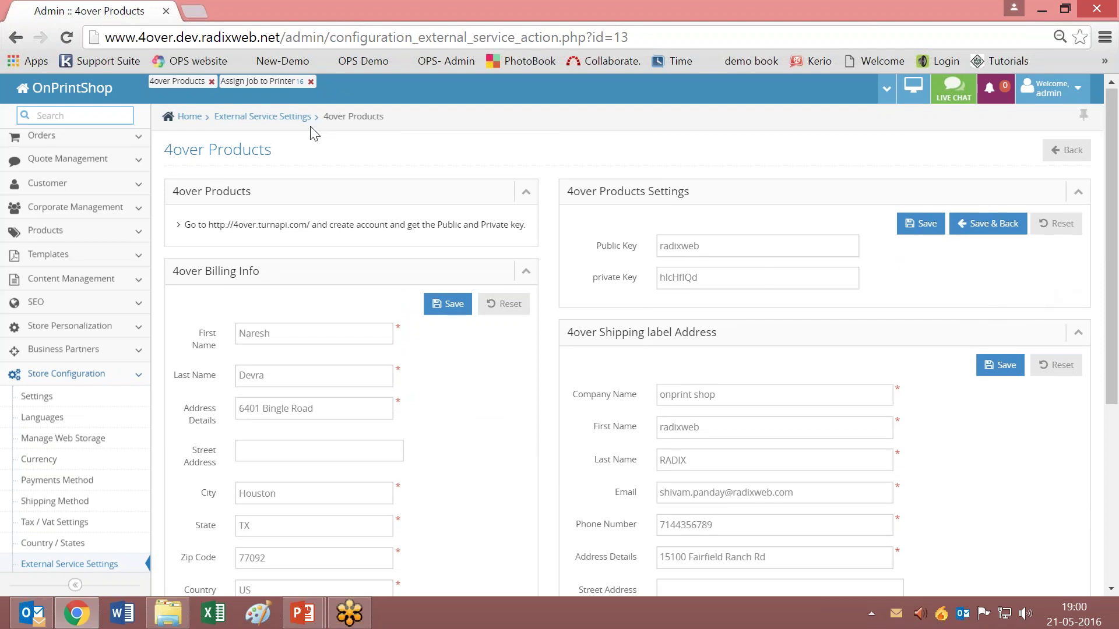
# Reload the 4over Products listing via its quick tab at the top
pyautogui.click(175, 85)
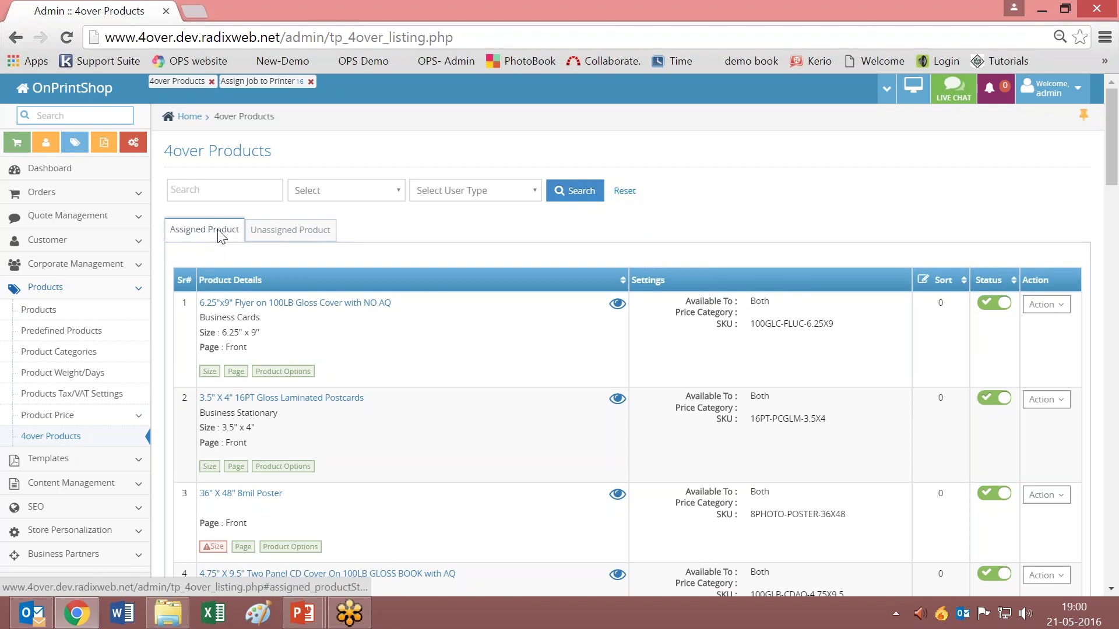
# List unassigned 4over products and tick Sample packs for Packaging products and the fold-over business card
pyautogui.click(294, 233)
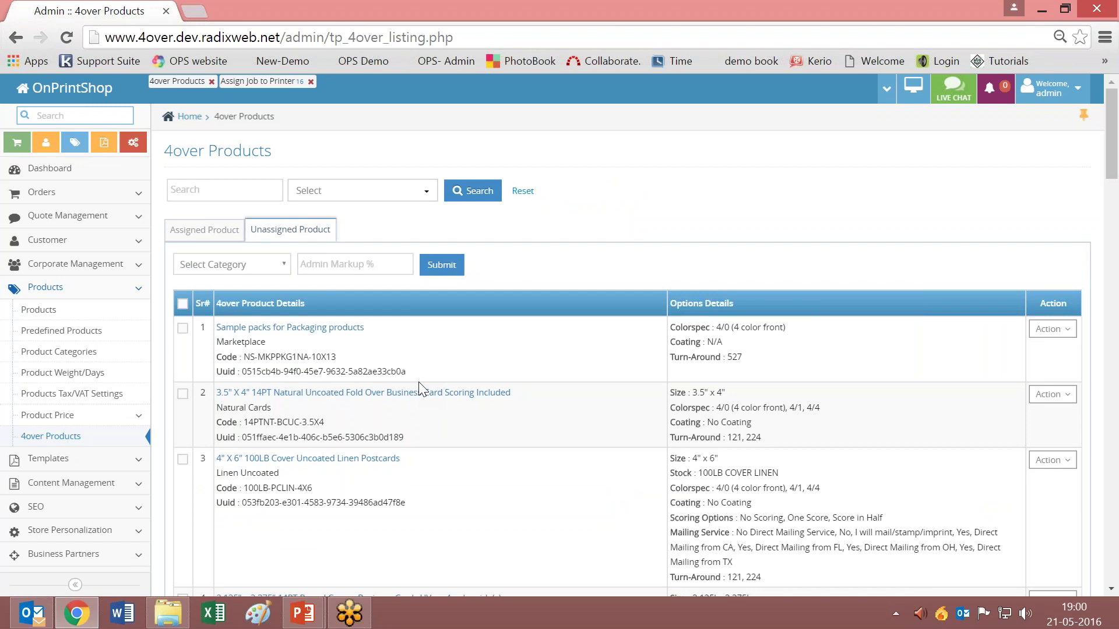
pyautogui.click(182, 328)
pyautogui.click(182, 395)
# Enter 20 in Admin Markup %, then erase it again
pyautogui.click(352, 266)
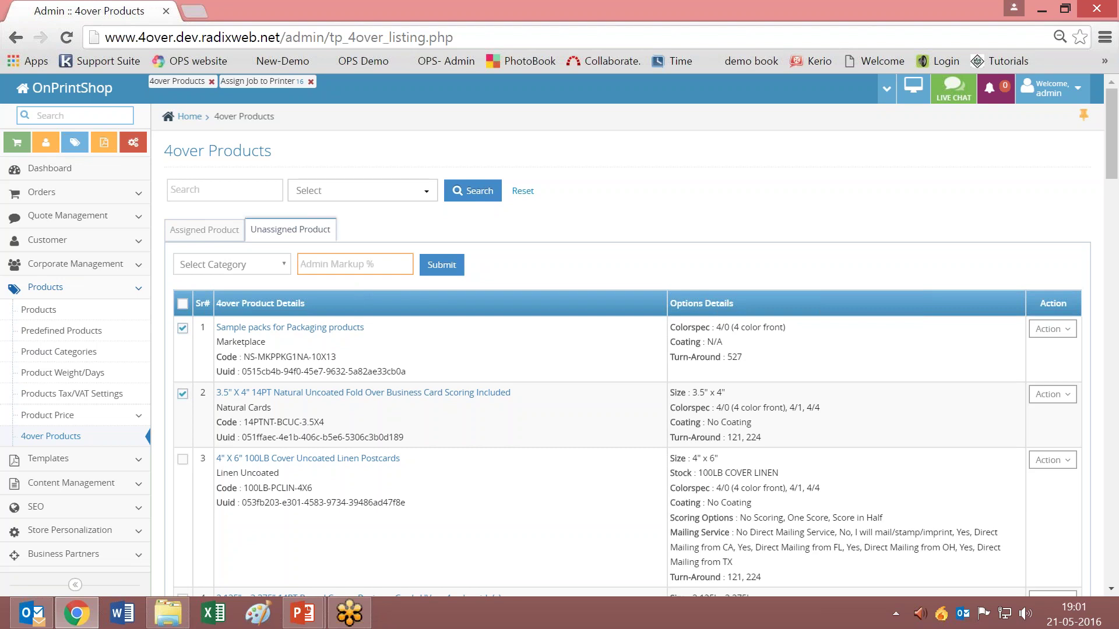
pyautogui.write('20')
pyautogui.press('BackSpace')
pyautogui.press('BackSpace')
# From Assigned Product, view the 6.25"x9" Flyer on 100LB Gloss Cover NO AQ and scroll its details
pyautogui.click(204, 239)
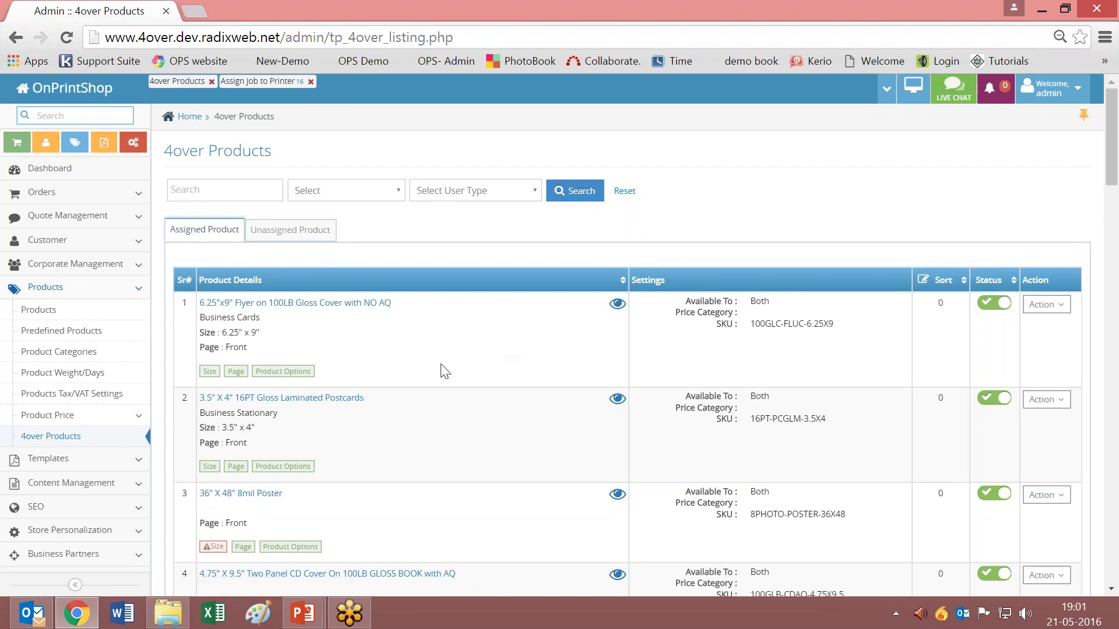
pyautogui.scroll(-3, 443, 368)
pyautogui.scroll(3, 887, 225)
pyautogui.click(1035, 305)
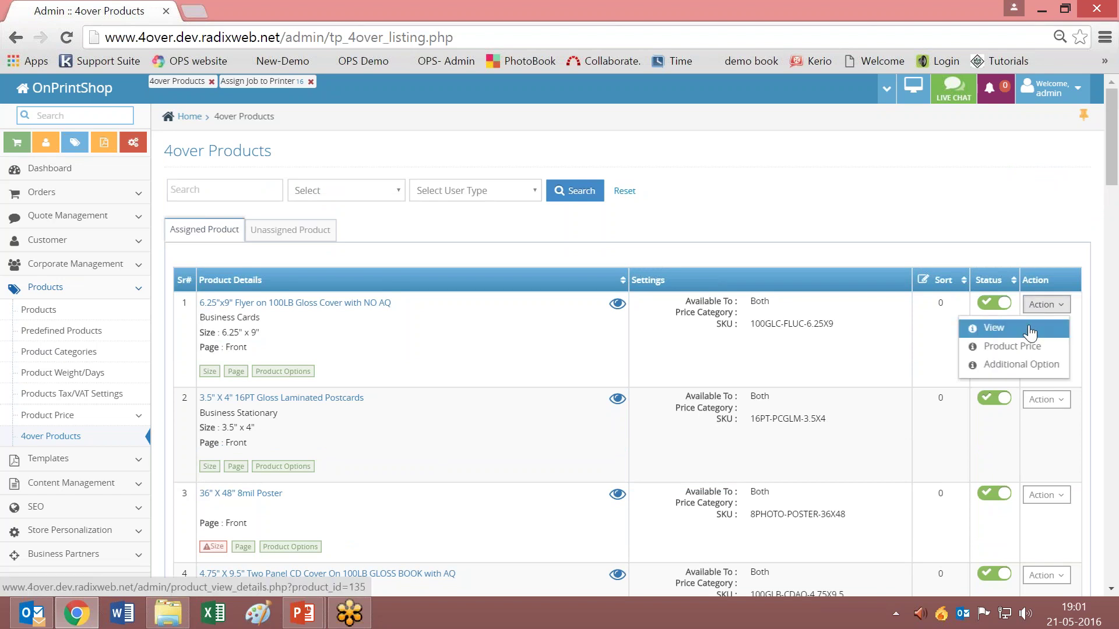
pyautogui.click(1030, 330)
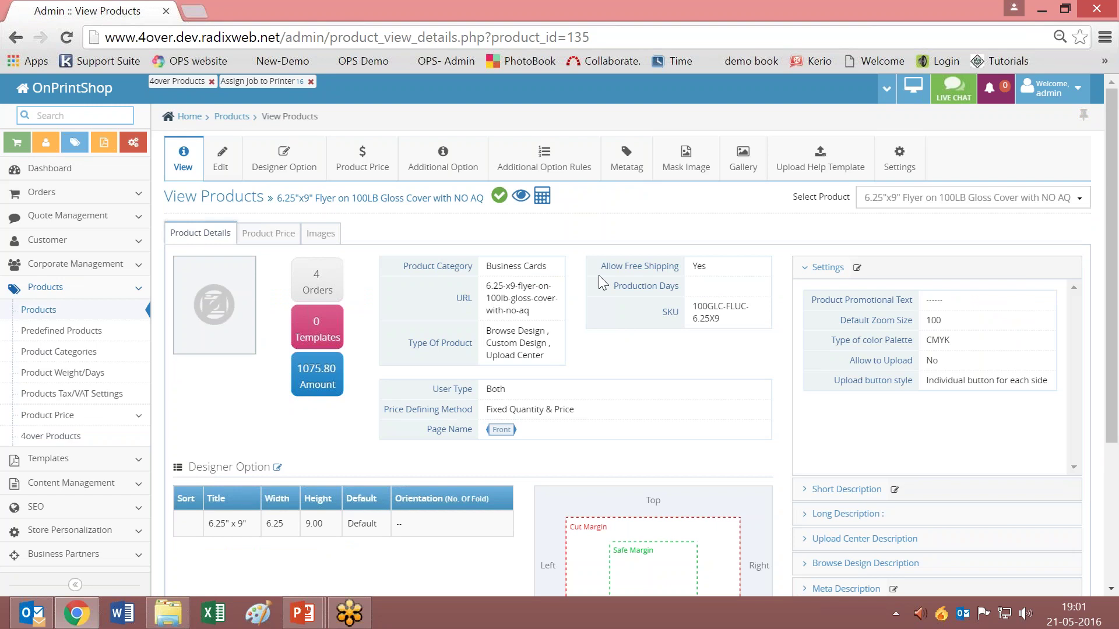
pyautogui.scroll(-2, 599, 275)
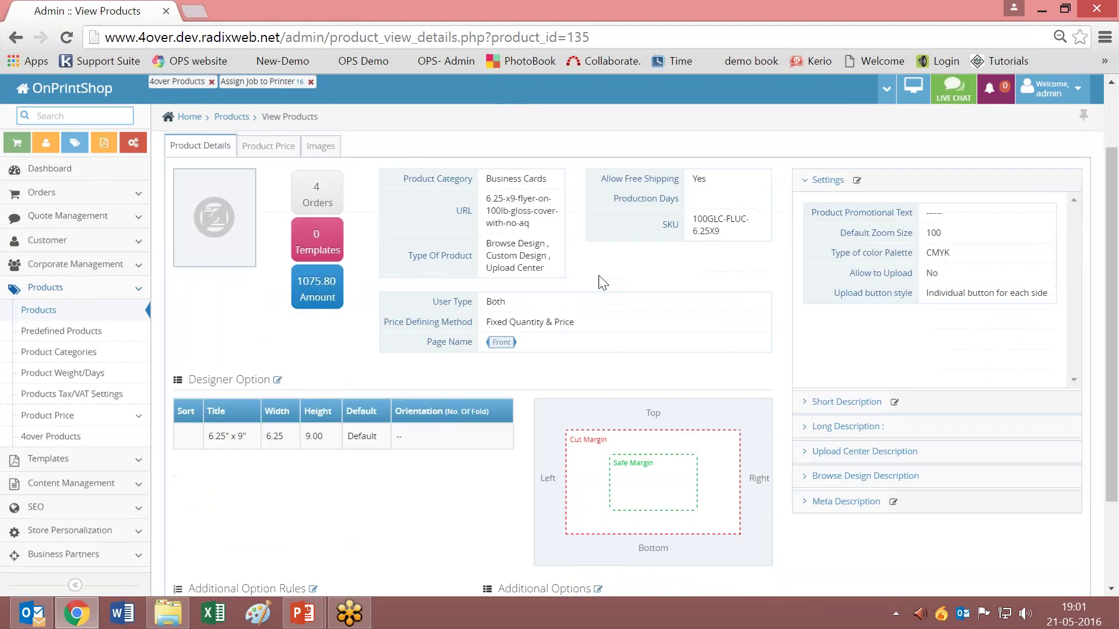
pyautogui.scroll(-2, 599, 276)
pyautogui.scroll(3, 599, 275)
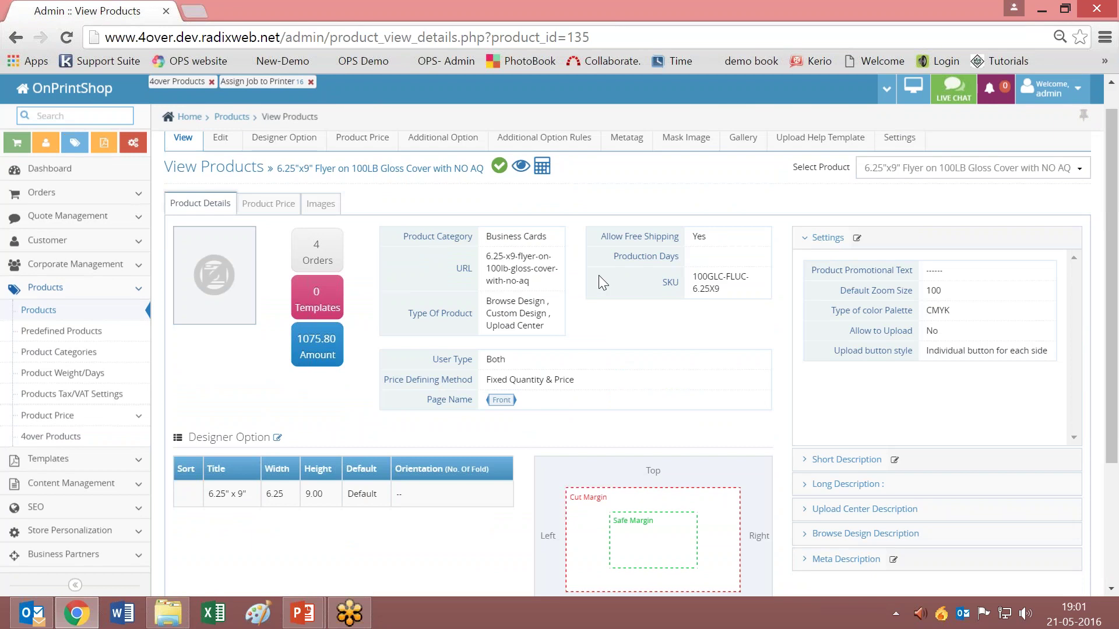
pyautogui.scroll(1, 599, 275)
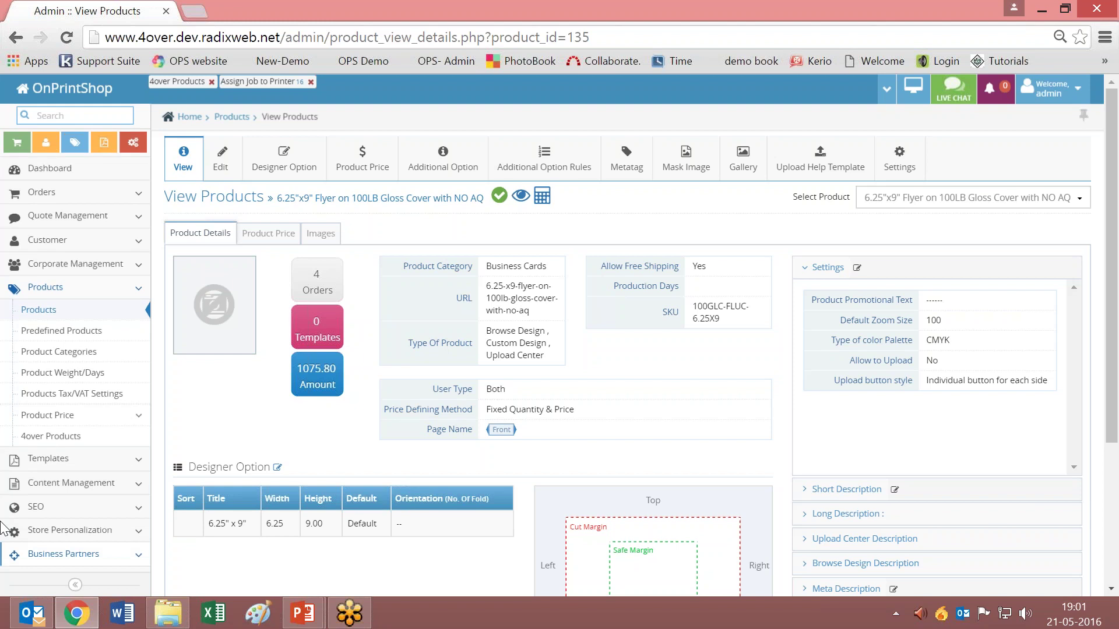
# View the unassigned Sample packs for Packaging products item (NS-MKPPKG1NA-10X13) and its price list
pyautogui.click(53, 436)
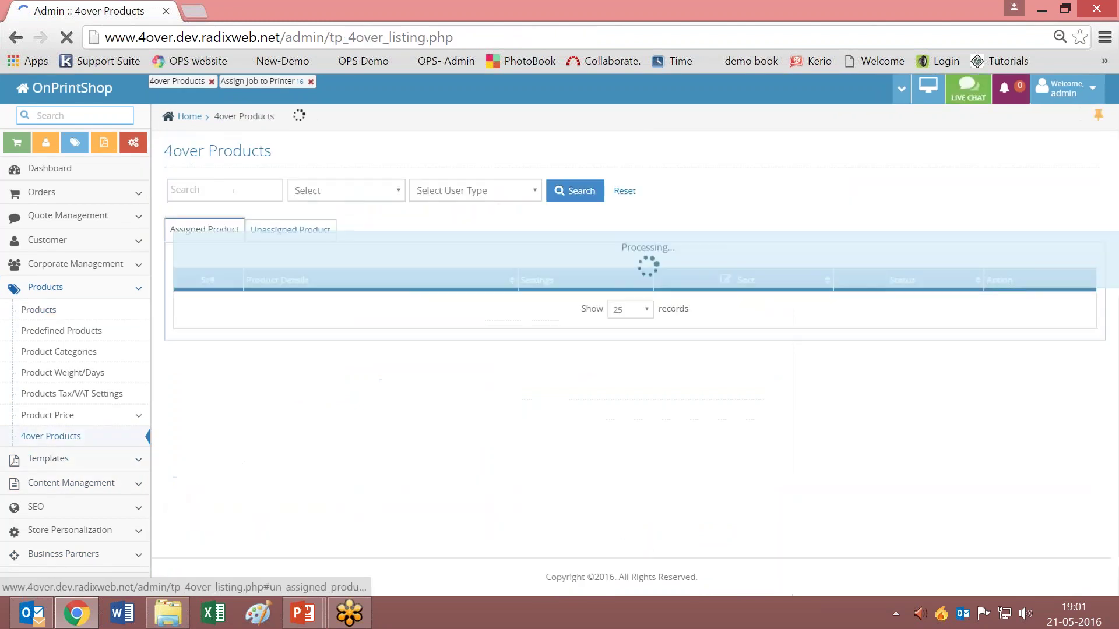
pyautogui.click(323, 231)
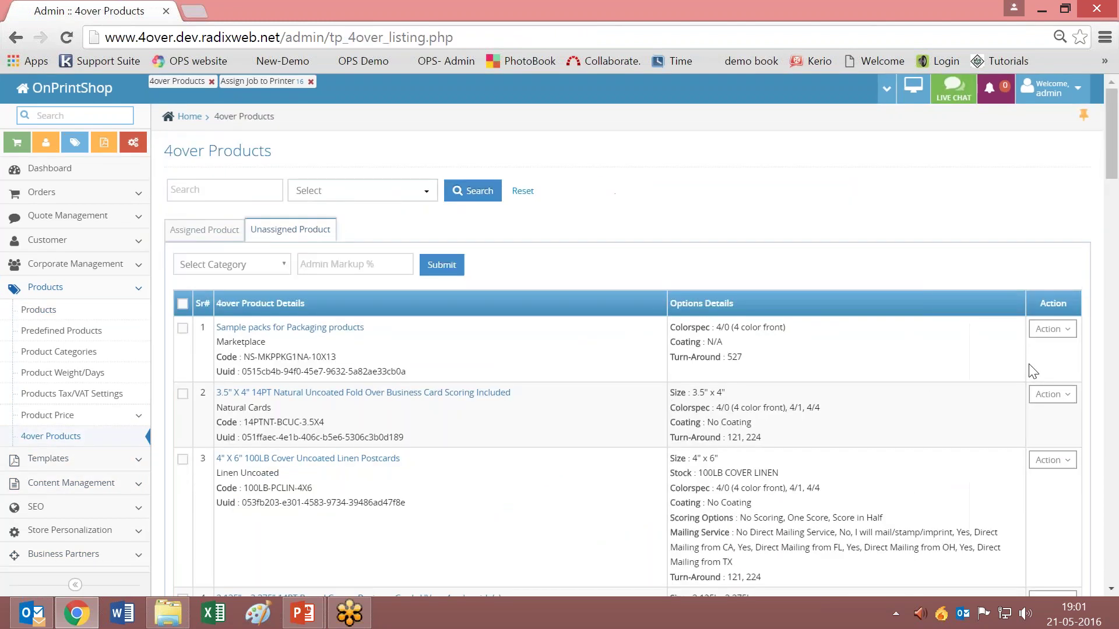
pyautogui.click(1050, 330)
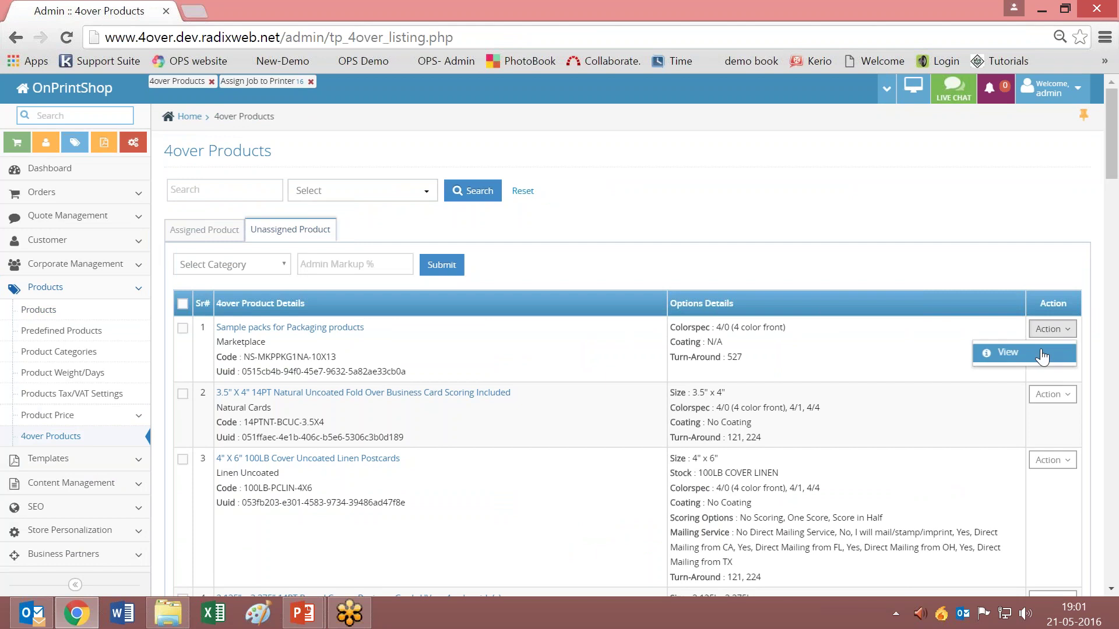
pyautogui.click(1017, 353)
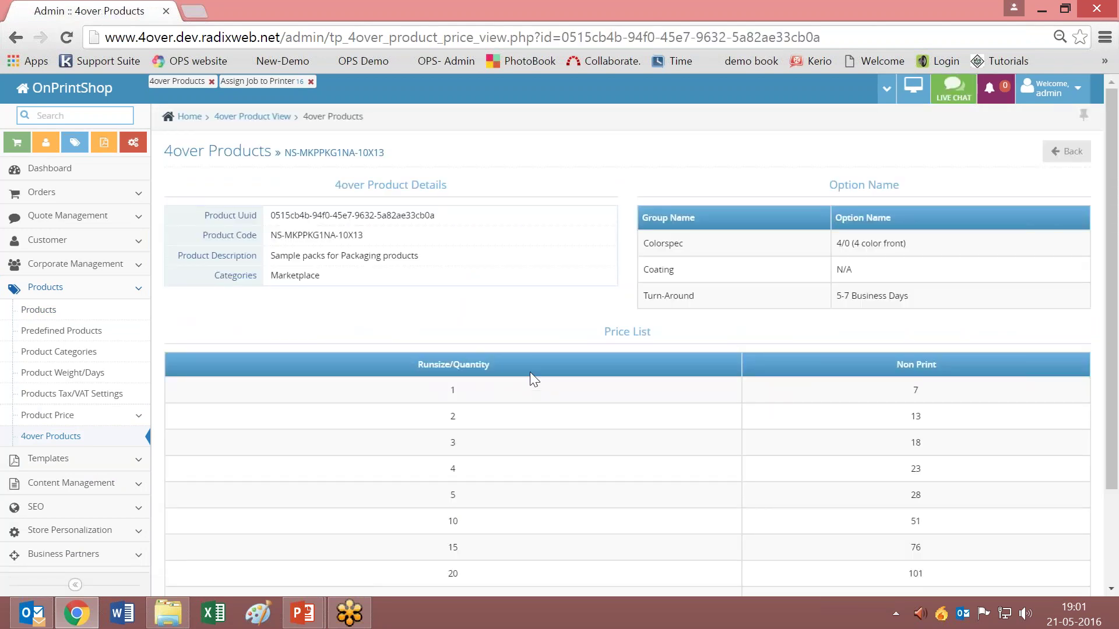
# Highlight the Colorspec and Turn-Around option names on the price view
pyautogui.doubleClick(691, 245)
pyautogui.click(691, 281)
pyautogui.moveTo(726, 303); pyautogui.dragTo(655, 296)
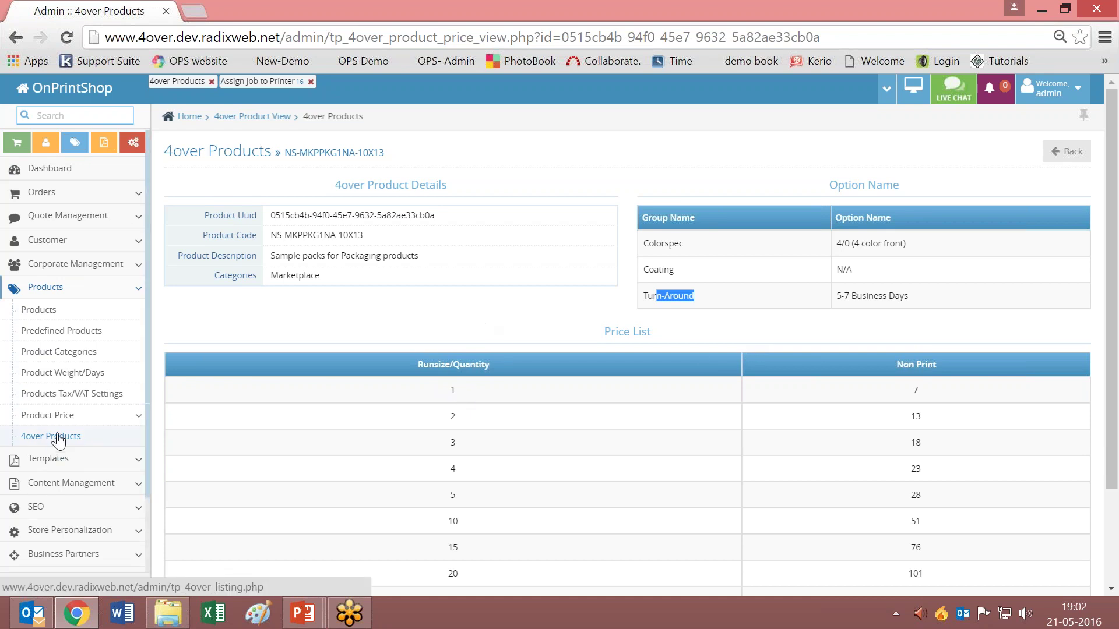
# Open Orders > List Orders and expand order 16 to reveal items 19 through 22
pyautogui.click(136, 197)
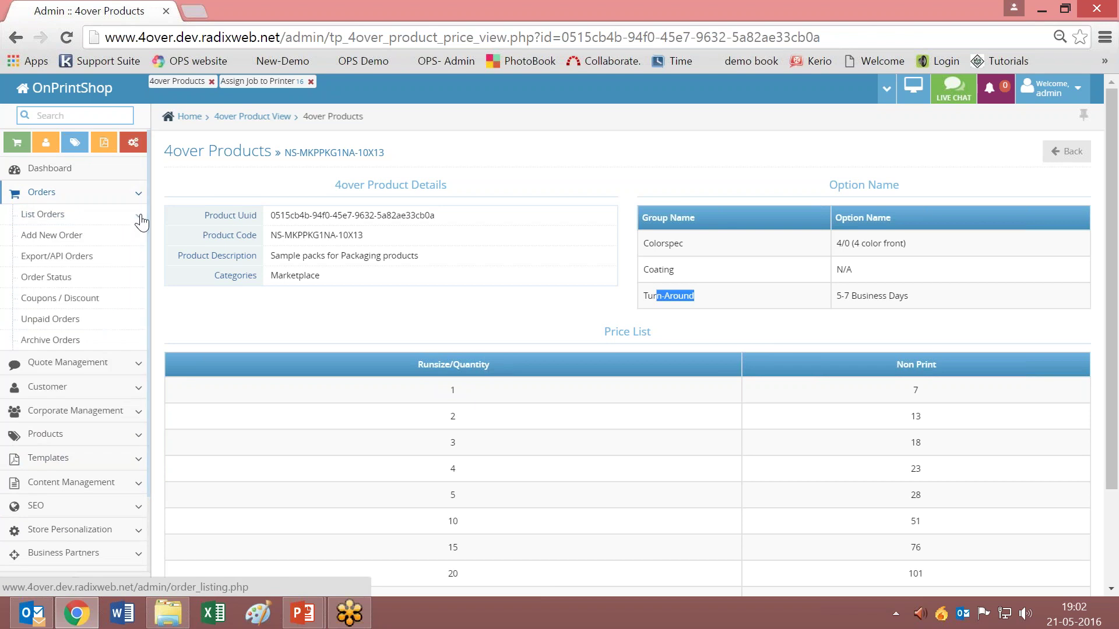
pyautogui.click(142, 222)
pyautogui.click(93, 235)
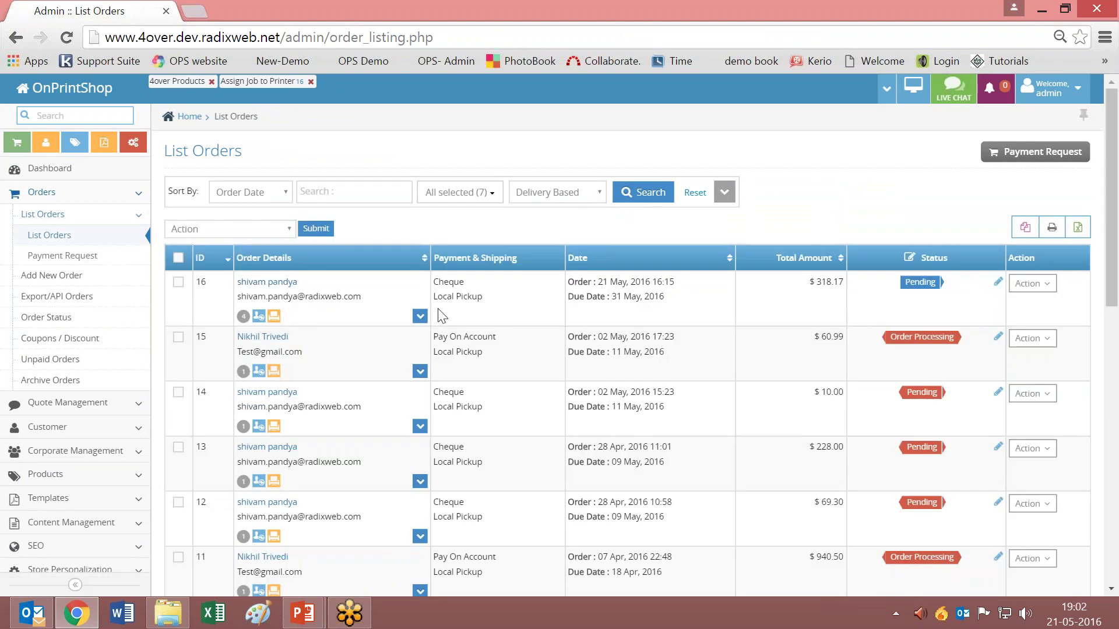
pyautogui.click(420, 317)
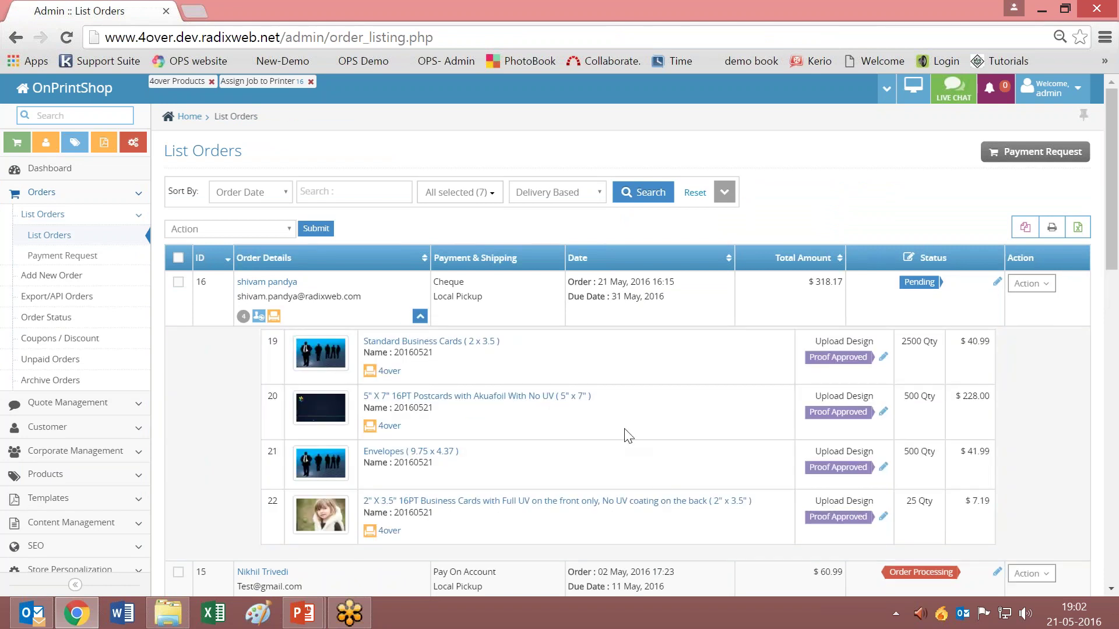
# Highlight the Standard Business Cards and postcards item titles in order 16
pyautogui.scroll(-2, 626, 435)
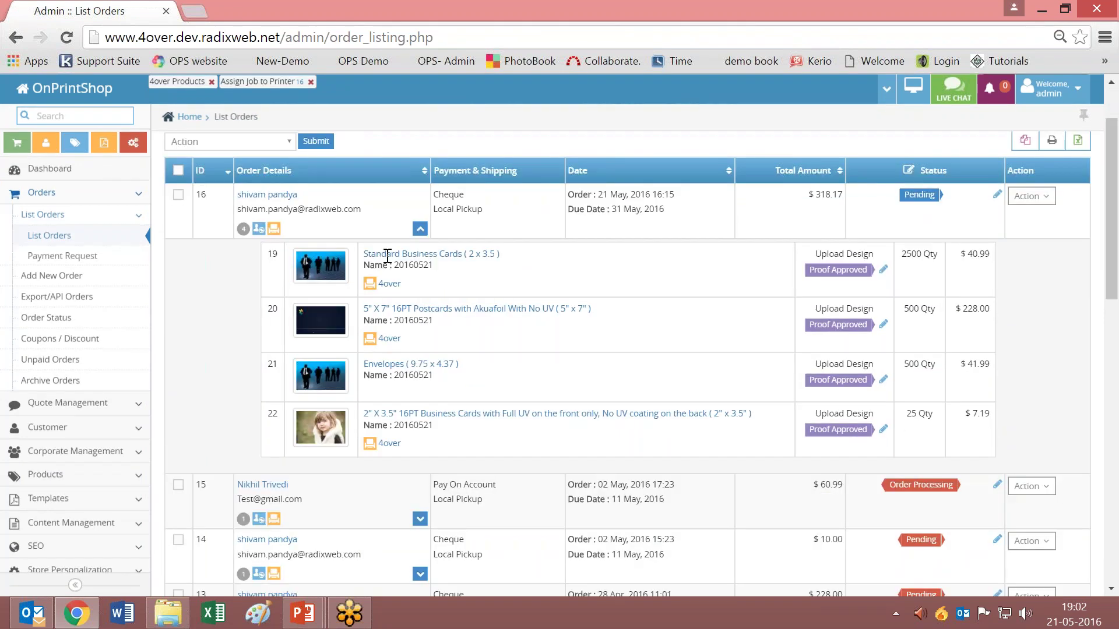
pyautogui.moveTo(382, 256); pyautogui.dragTo(480, 256)
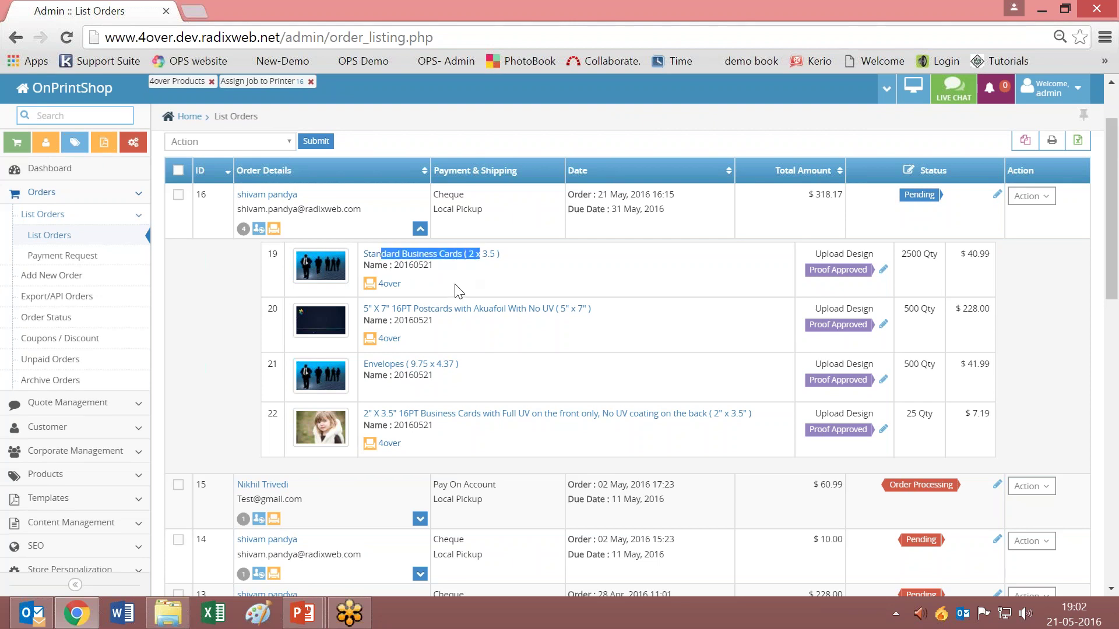
pyautogui.moveTo(407, 309); pyautogui.dragTo(518, 309)
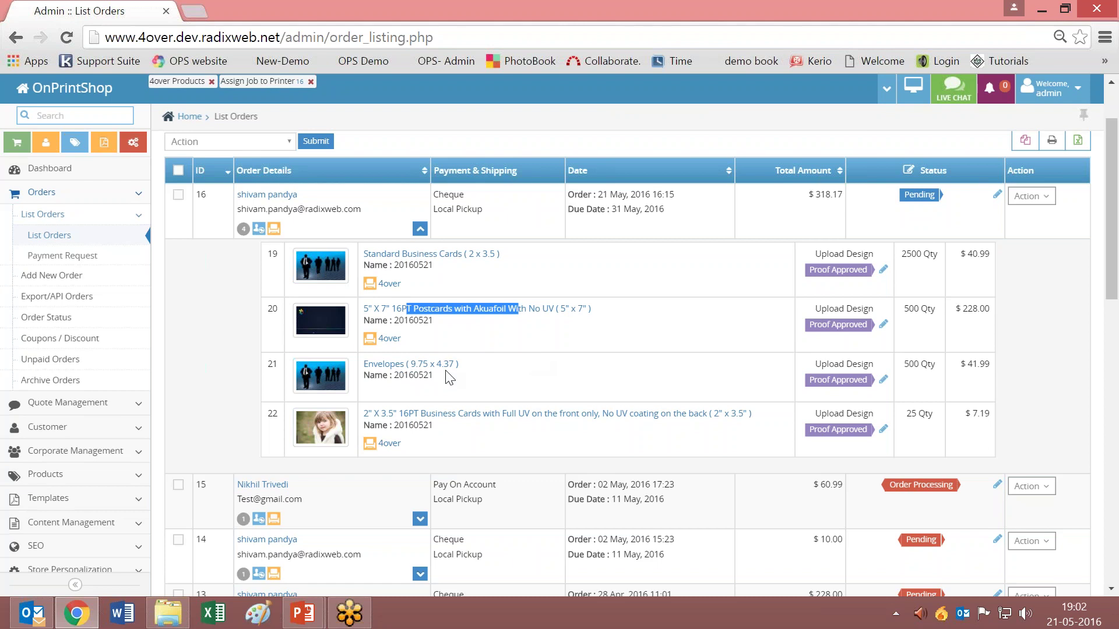
pyautogui.click(490, 343)
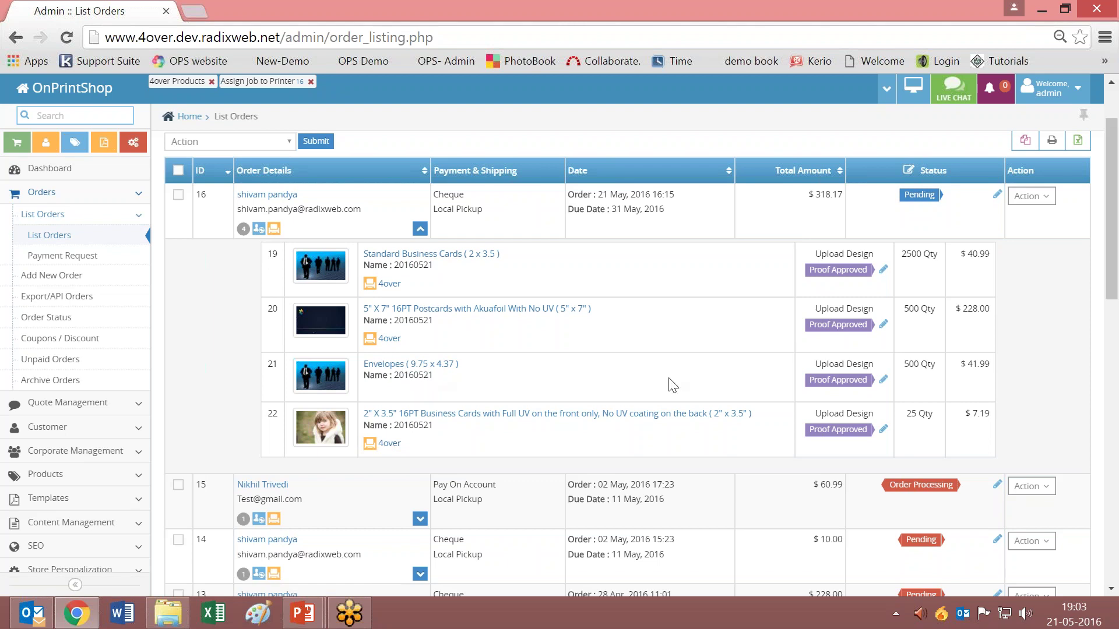
# Open Assign Job to Printer for order 16 and highlight the business card and Envelopes details
pyautogui.click(388, 285)
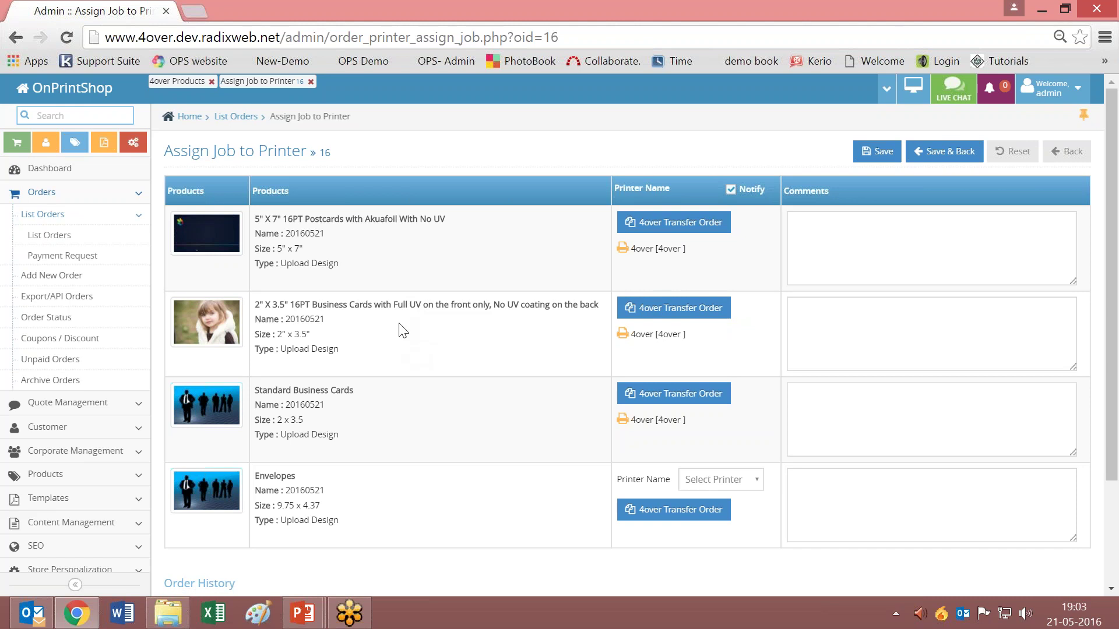
pyautogui.moveTo(344, 436); pyautogui.dragTo(280, 436)
pyautogui.click(434, 432)
pyautogui.moveTo(260, 477); pyautogui.dragTo(362, 524)
pyautogui.click(421, 512)
# Check the Envelopes item's printer choices without assigning one, then tidy the sidebar
pyautogui.click(741, 486)
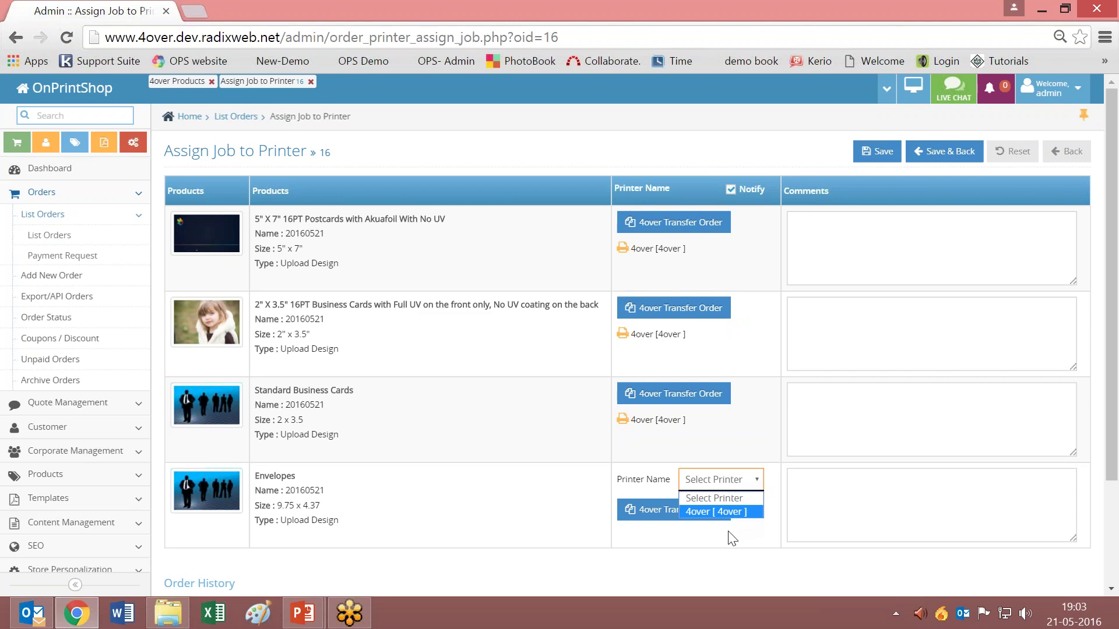
pyautogui.click(710, 552)
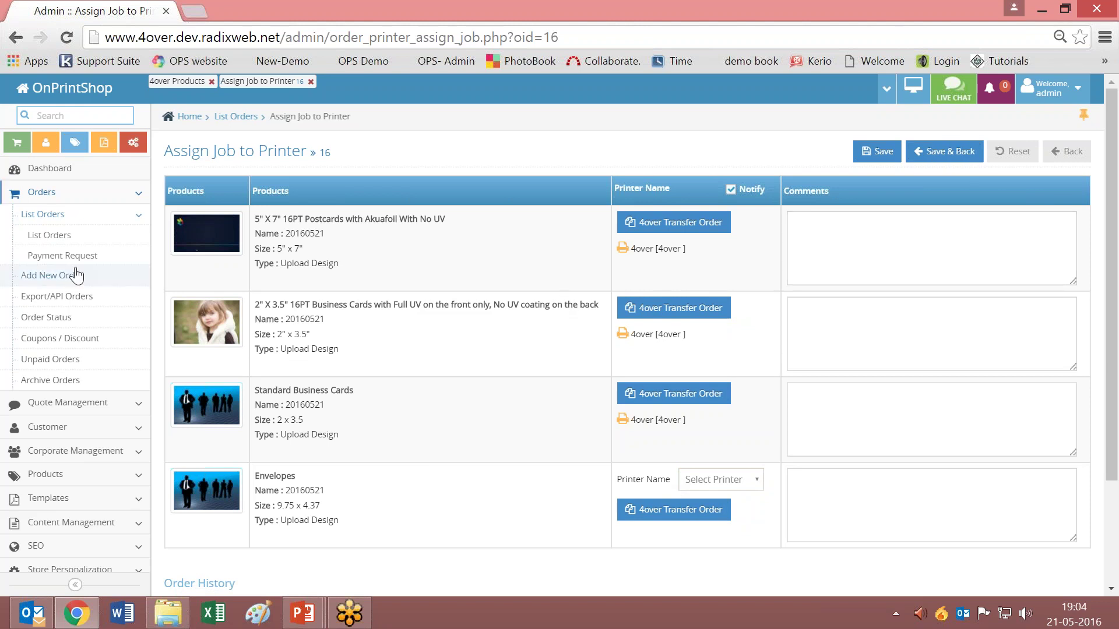
pyautogui.click(137, 220)
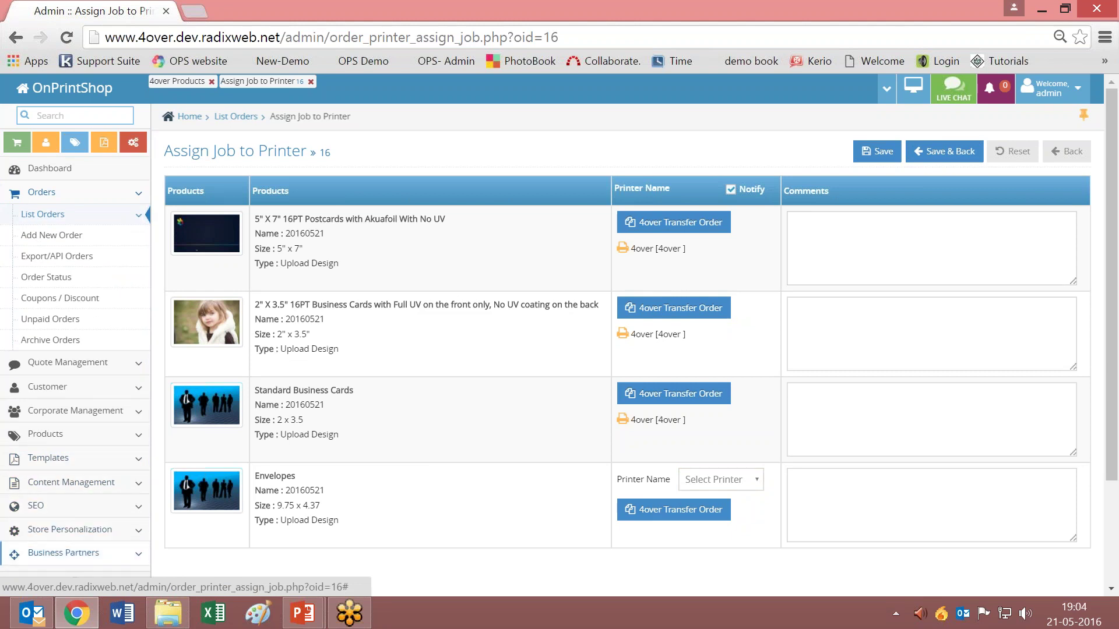
pyautogui.click(63, 553)
# Open the Printer listing under Business Partners and highlight the active 4over printer's name
pyautogui.scroll(-2, 42, 434)
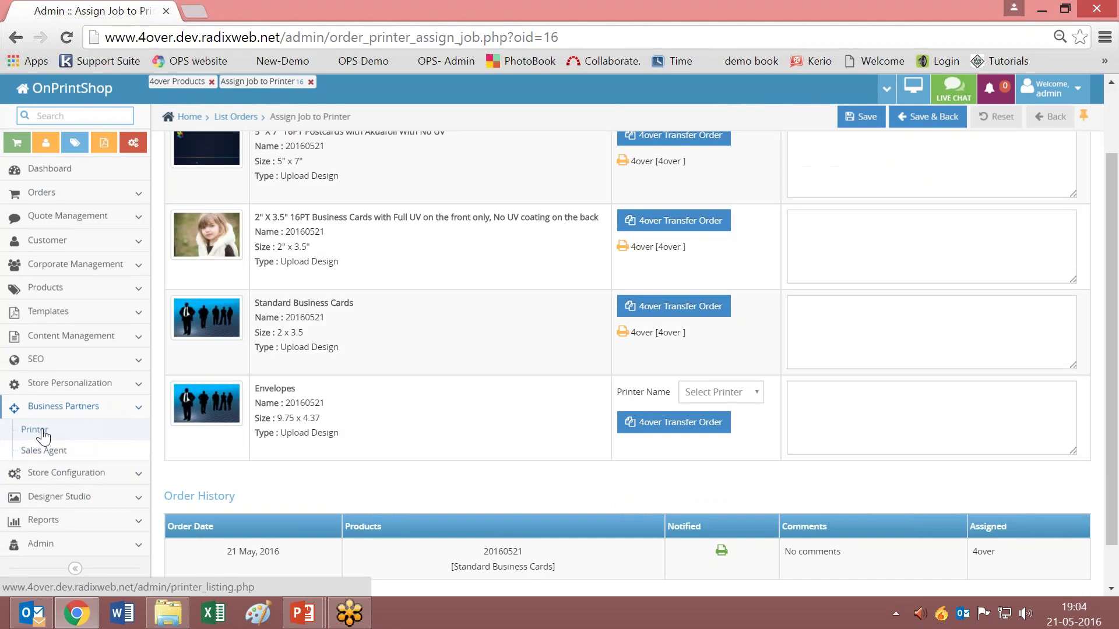
pyautogui.click(36, 429)
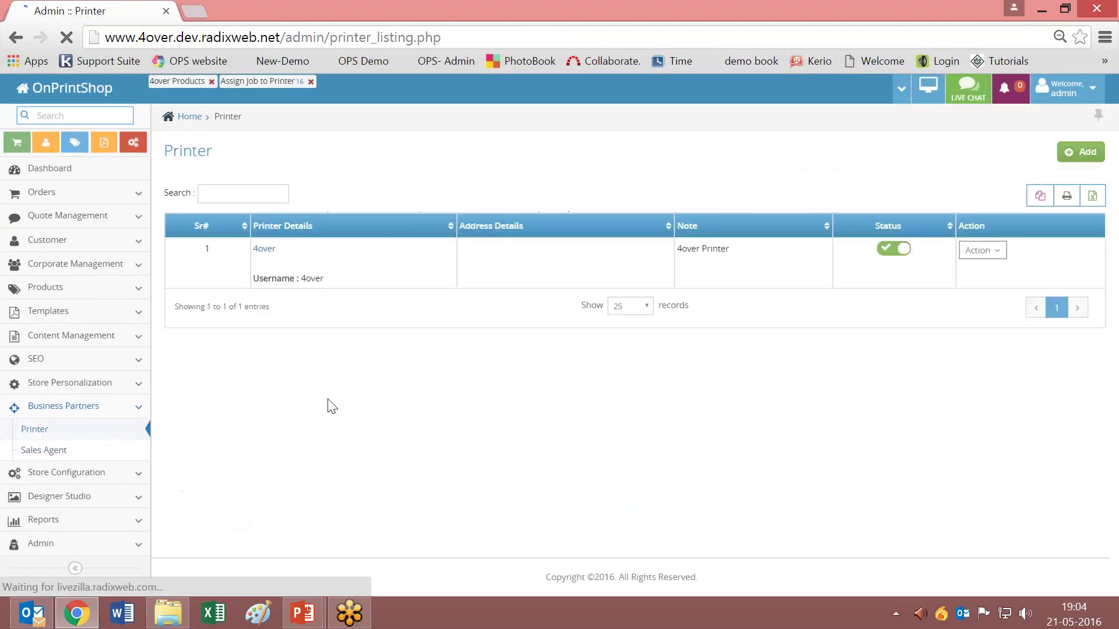
pyautogui.moveTo(288, 249); pyautogui.dragTo(249, 250)
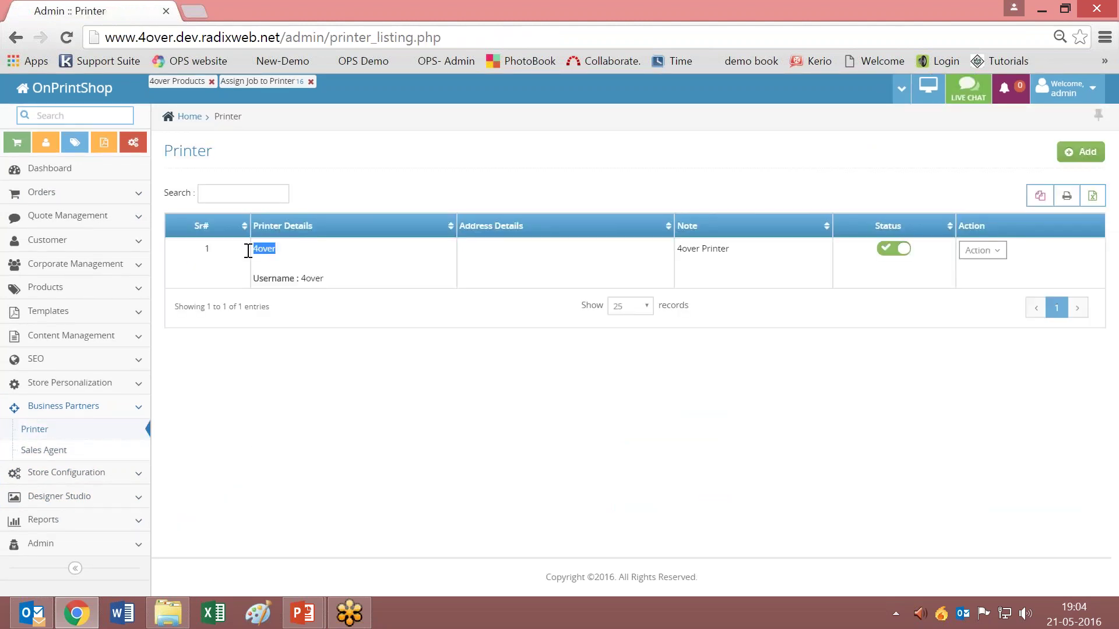
pyautogui.click(364, 408)
pyautogui.doubleClick(264, 249)
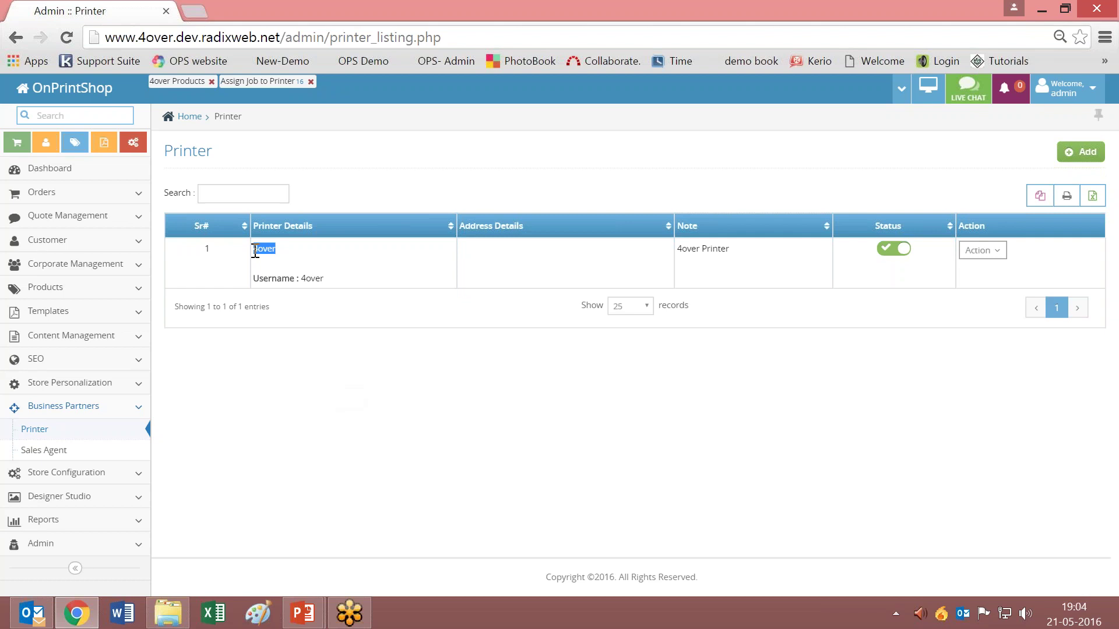
pyautogui.click(138, 408)
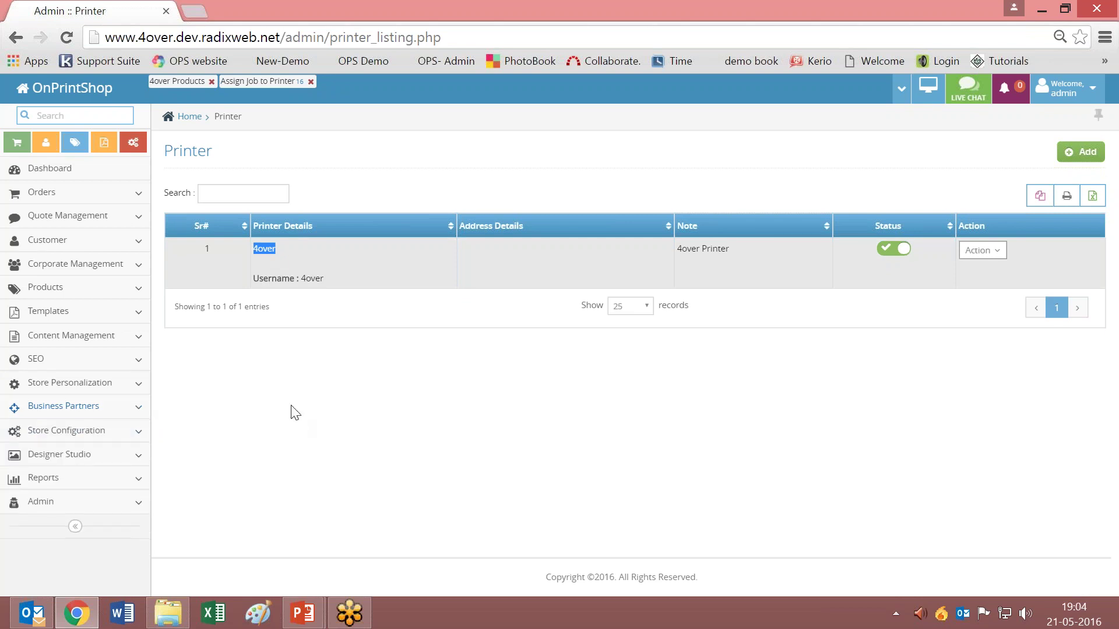
pyautogui.click(135, 478)
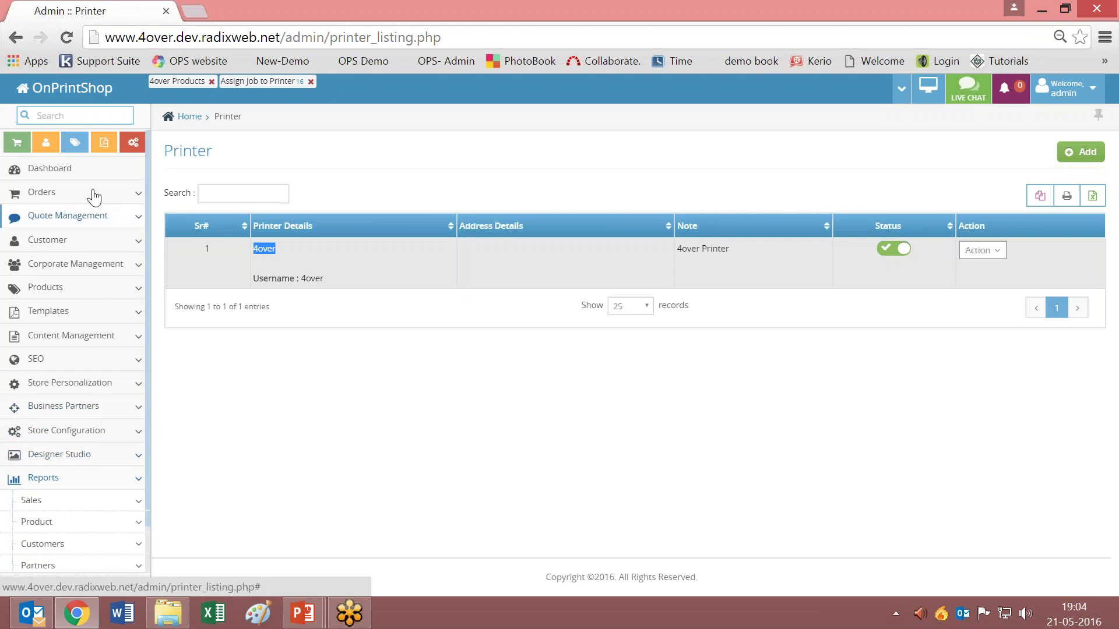
# Reopen List Orders and open order 16's printer assignment from its Action menu
pyautogui.click(139, 198)
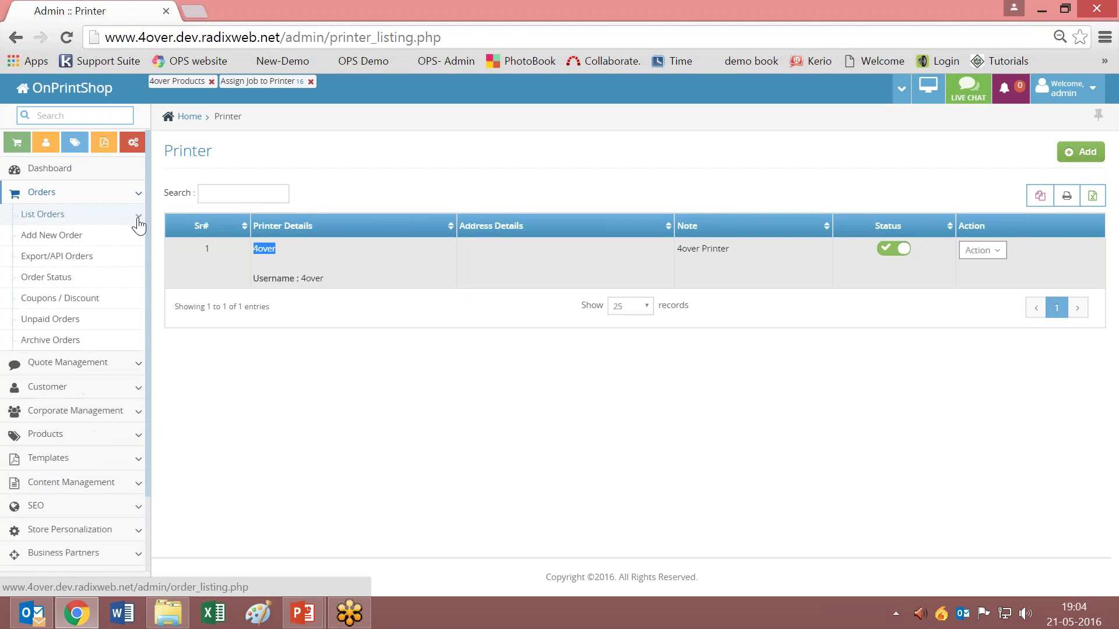
pyautogui.click(139, 220)
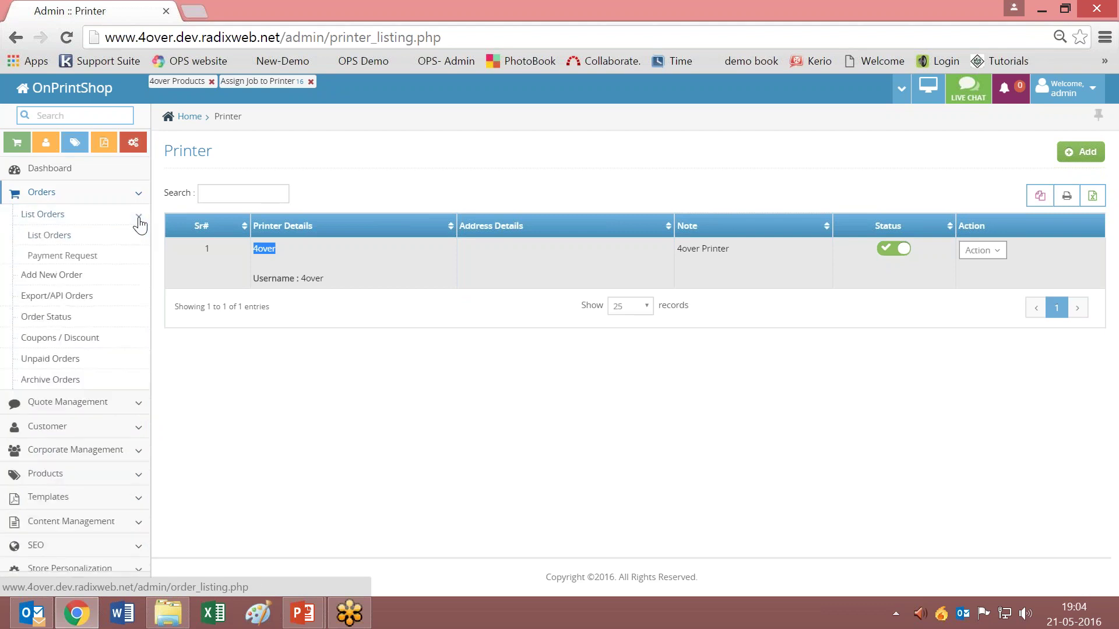
pyautogui.click(79, 239)
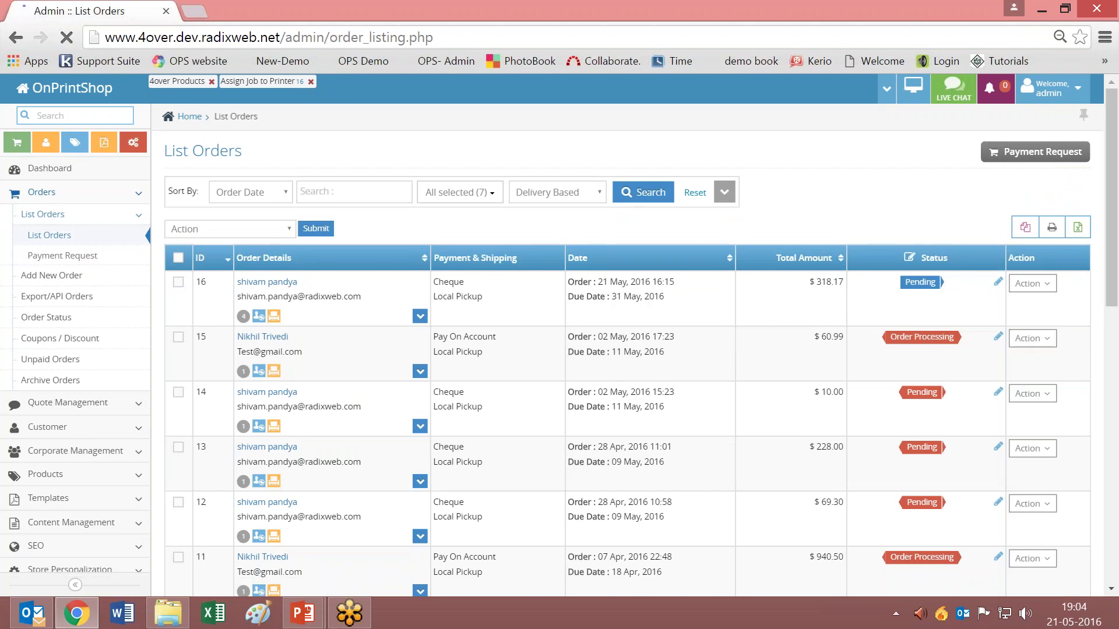
pyautogui.click(1039, 291)
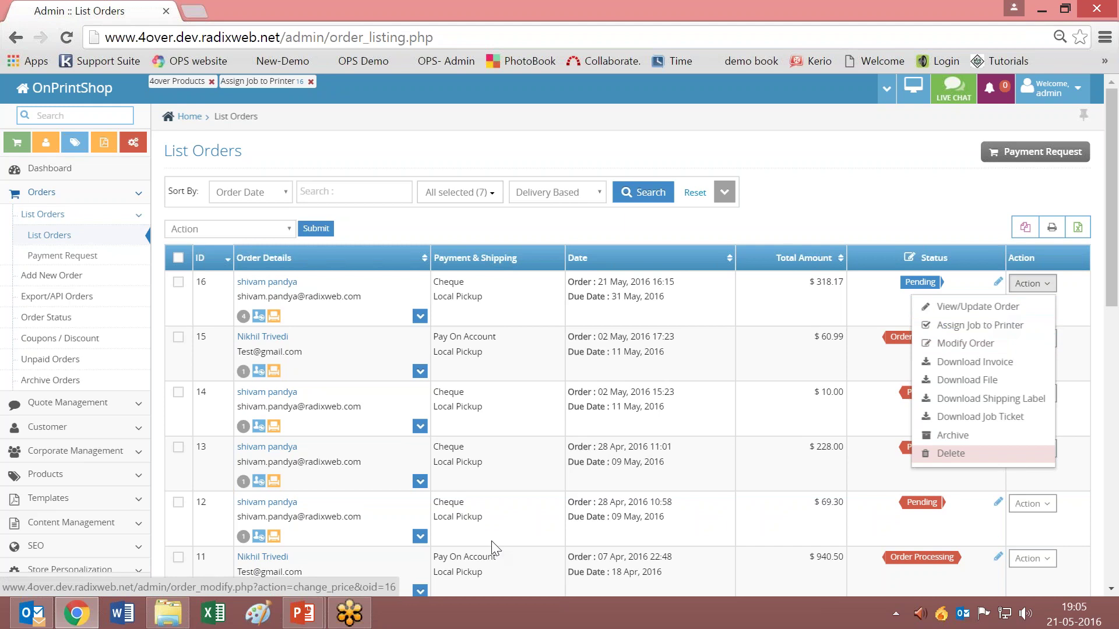
pyautogui.click(273, 318)
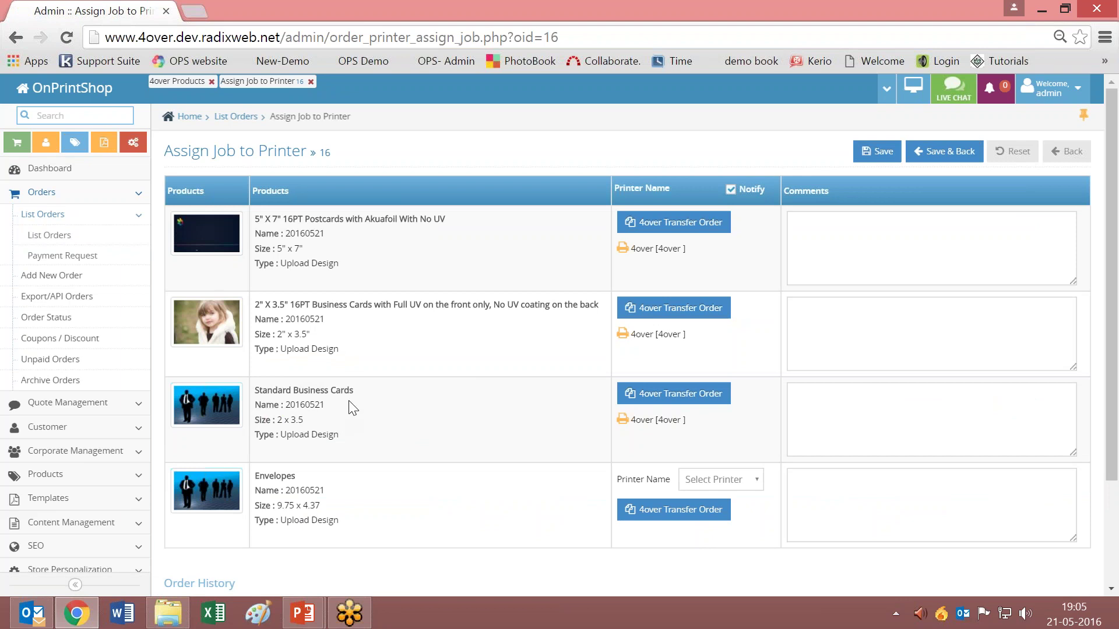
# Open the 4over Transfer Order for order 16's first item and scroll to Step 3: Payment & Shipping
pyautogui.click(667, 231)
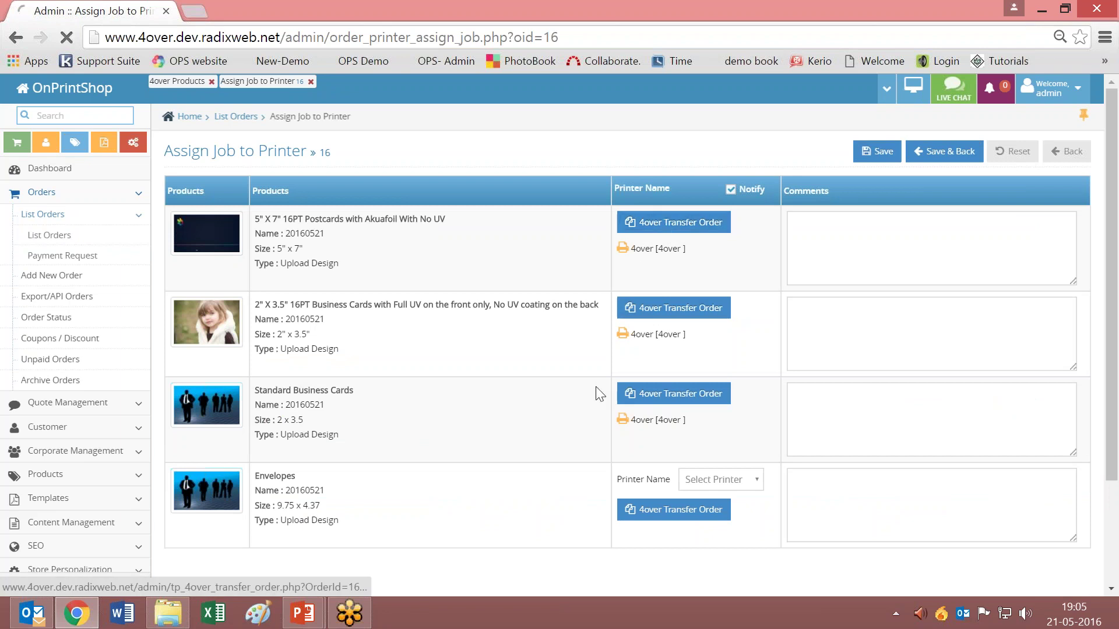
pyautogui.scroll(-6, 699, 306)
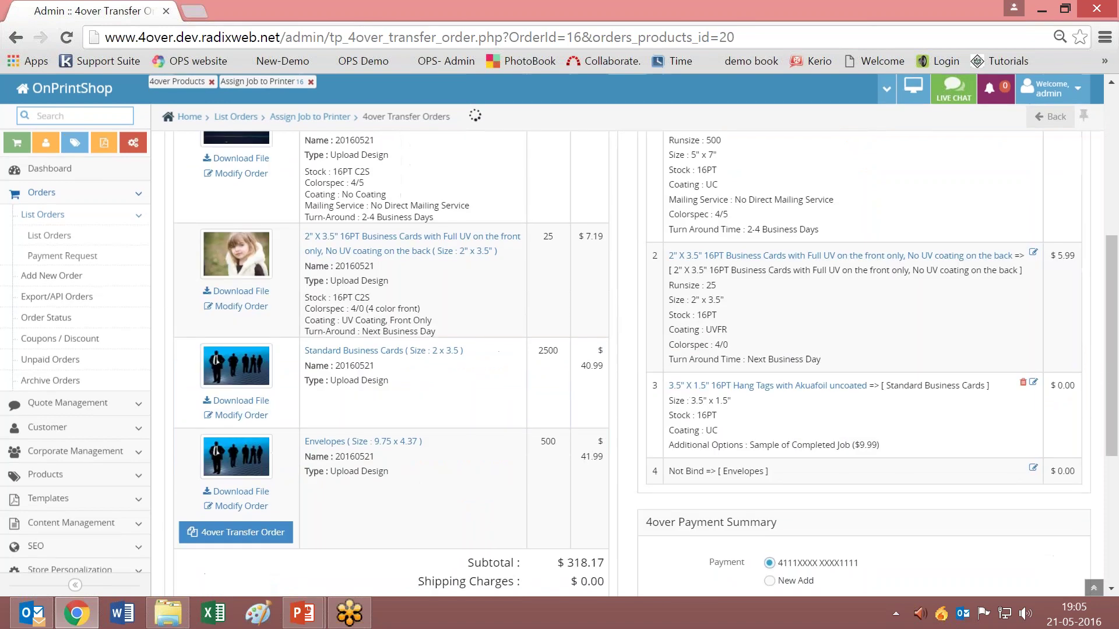
pyautogui.scroll(-1, 641, 361)
pyautogui.scroll(6, 641, 362)
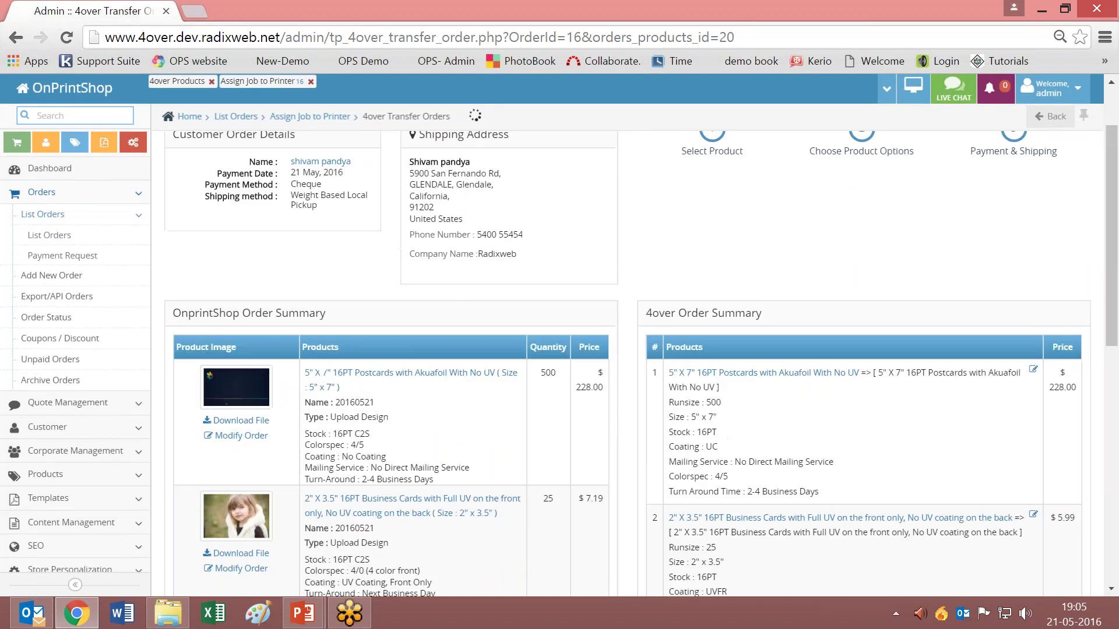
pyautogui.scroll(2, 292, 208)
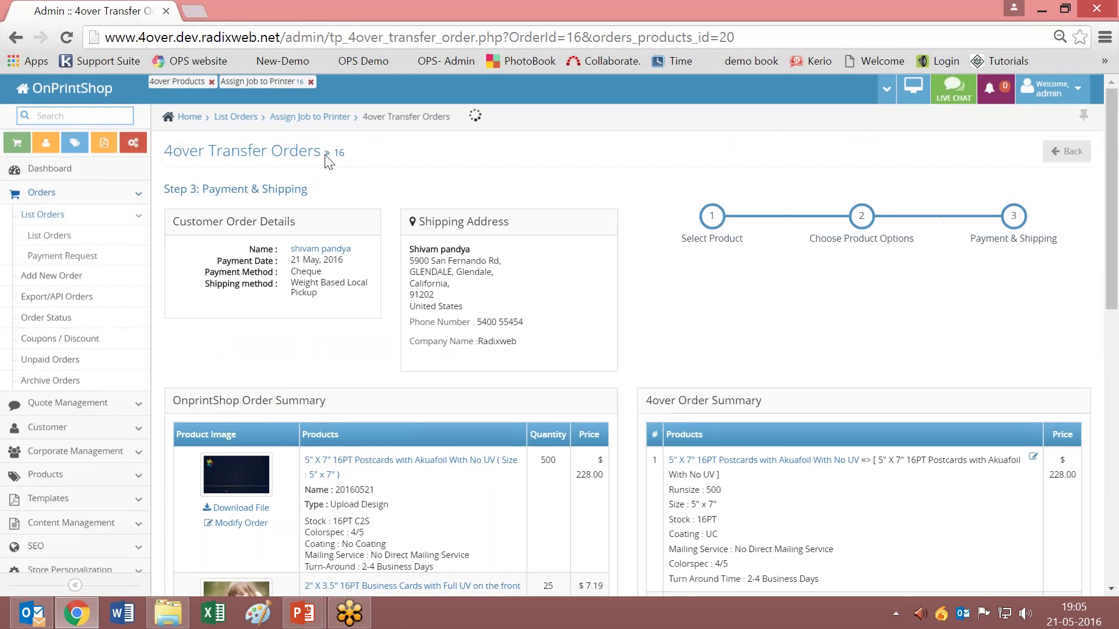
pyautogui.scroll(-3, 629, 352)
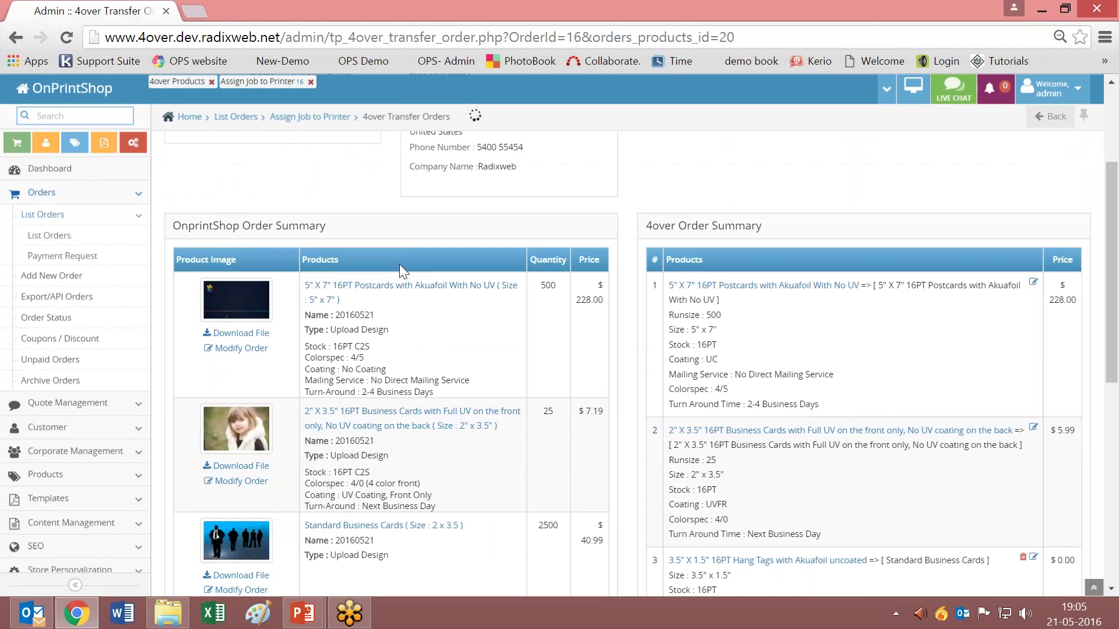
pyautogui.scroll(-2, 400, 264)
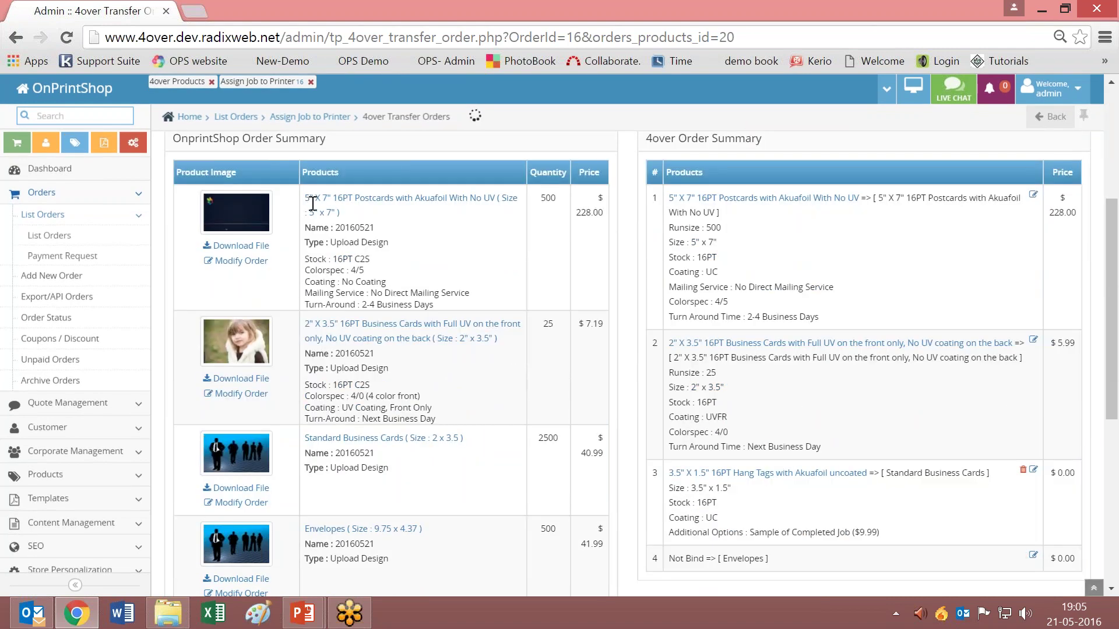
pyautogui.moveTo(305, 198); pyautogui.dragTo(474, 304)
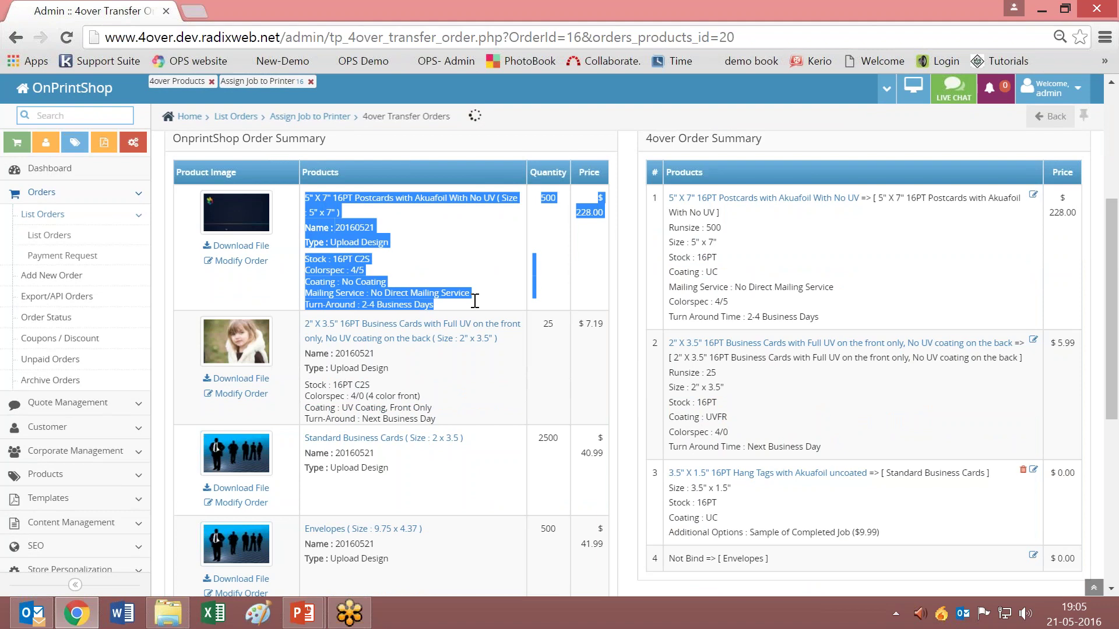
pyautogui.click(425, 242)
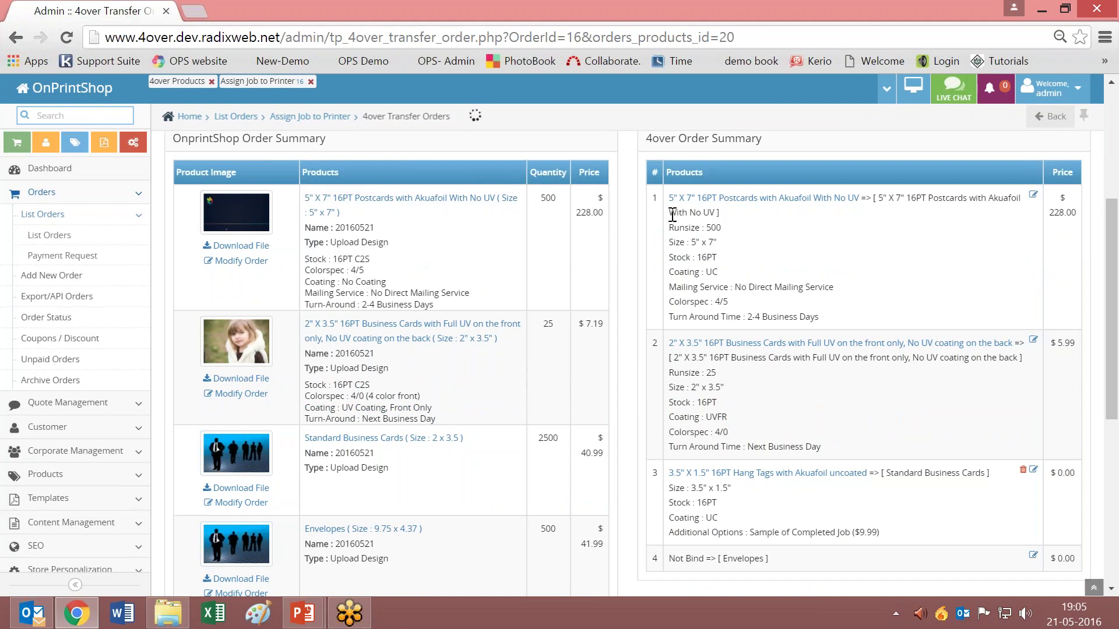
pyautogui.moveTo(669, 198); pyautogui.dragTo(834, 317)
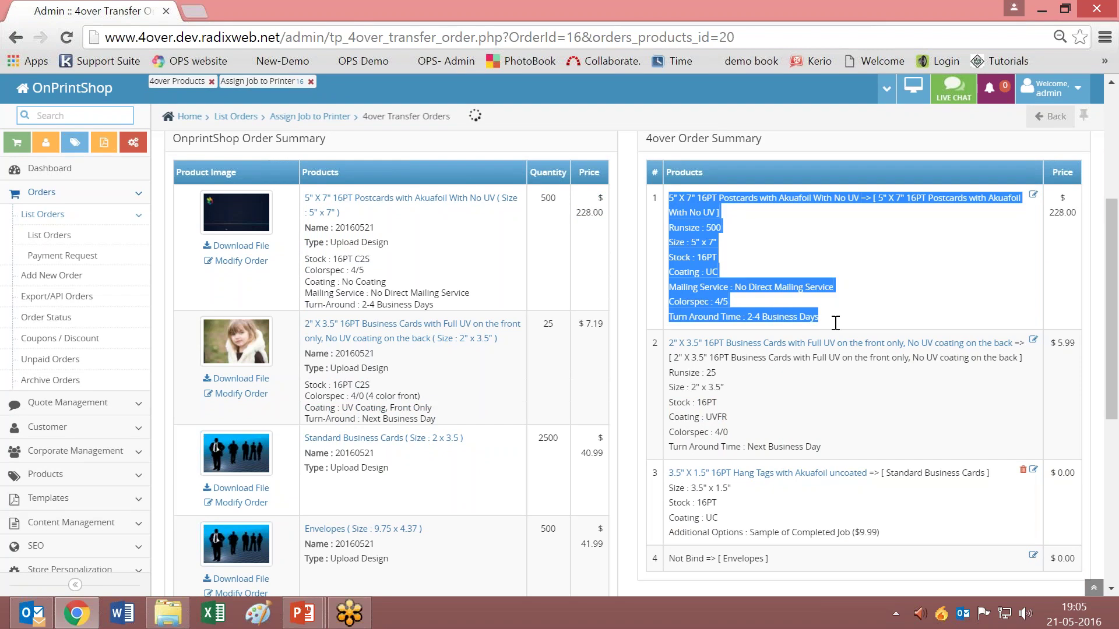
pyautogui.click(474, 401)
pyautogui.scroll(-2, 477, 401)
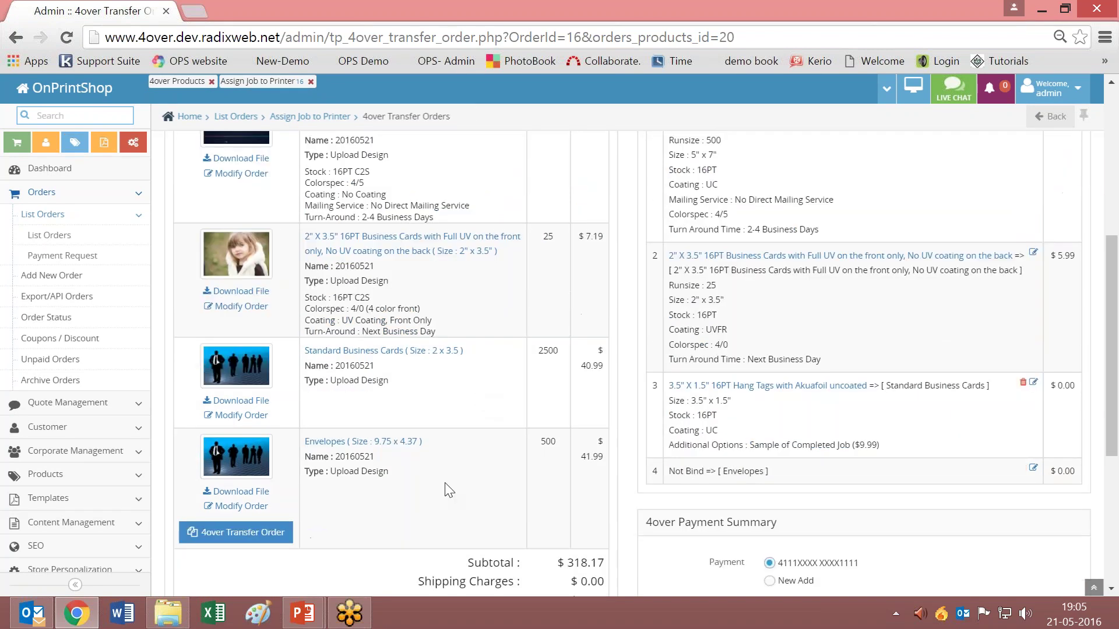
pyautogui.moveTo(309, 443); pyautogui.dragTo(446, 512)
pyautogui.click(445, 512)
pyautogui.moveTo(668, 475); pyautogui.dragTo(775, 475)
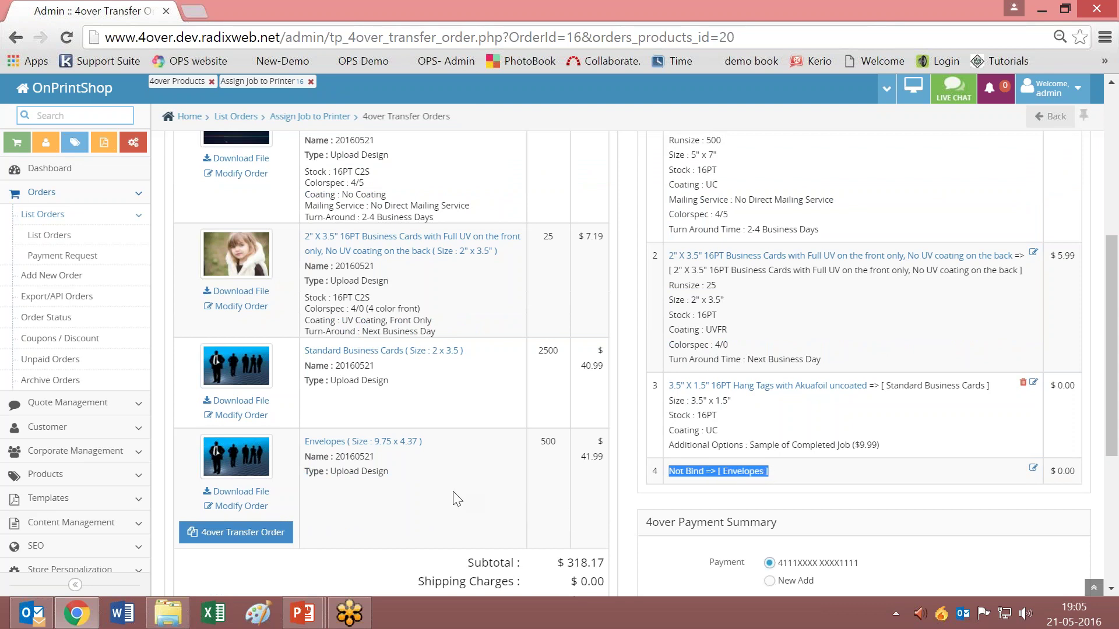
pyautogui.click(415, 499)
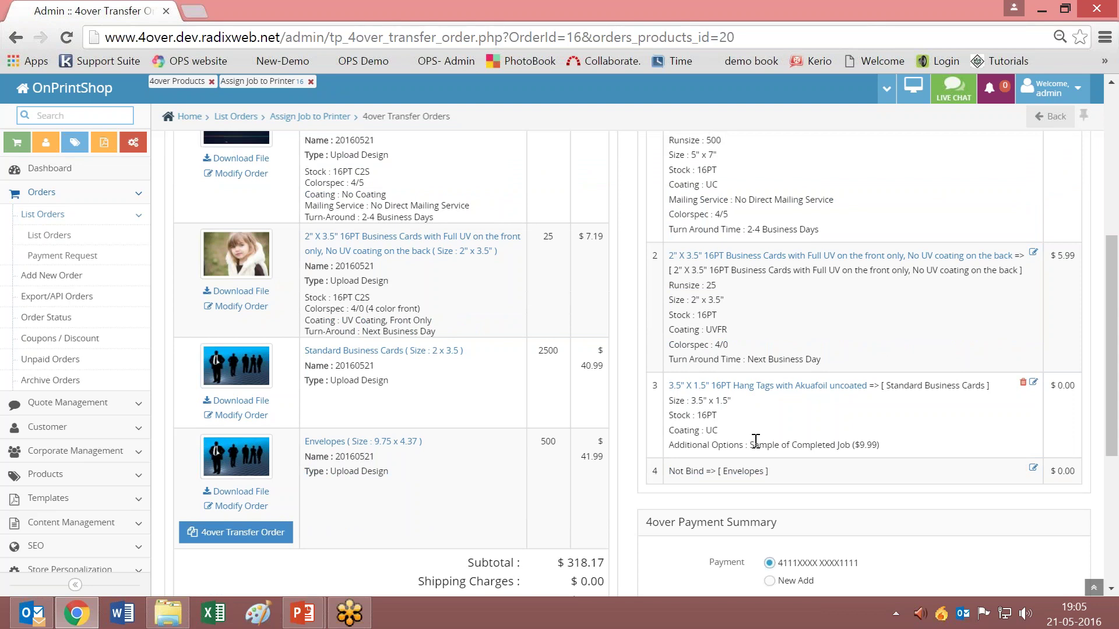
pyautogui.moveTo(415, 384); pyautogui.dragTo(307, 351)
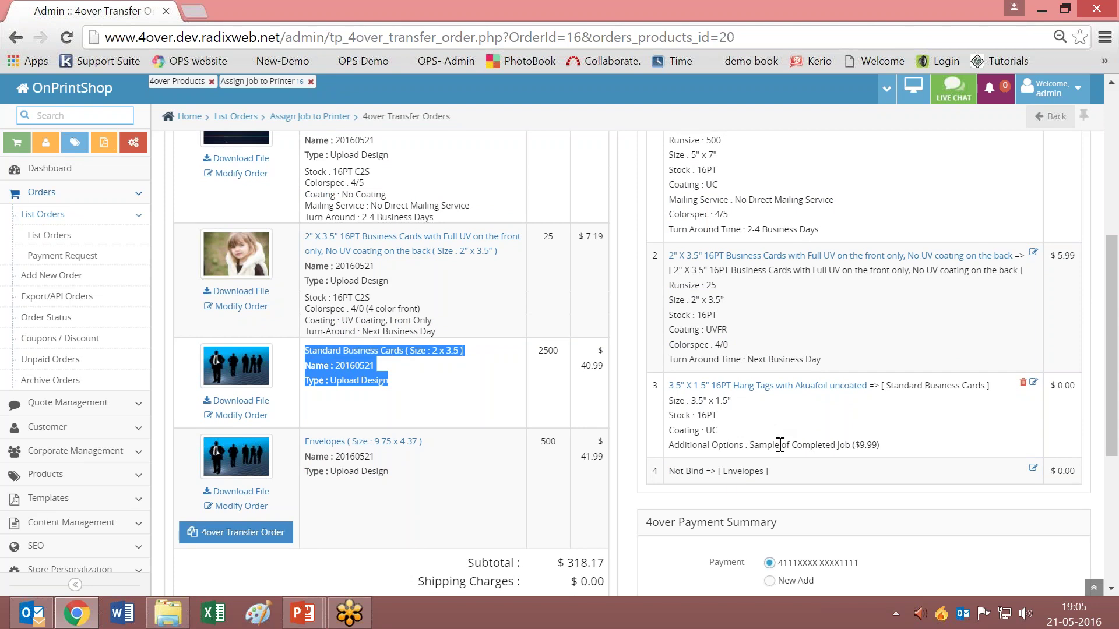
pyautogui.click(465, 389)
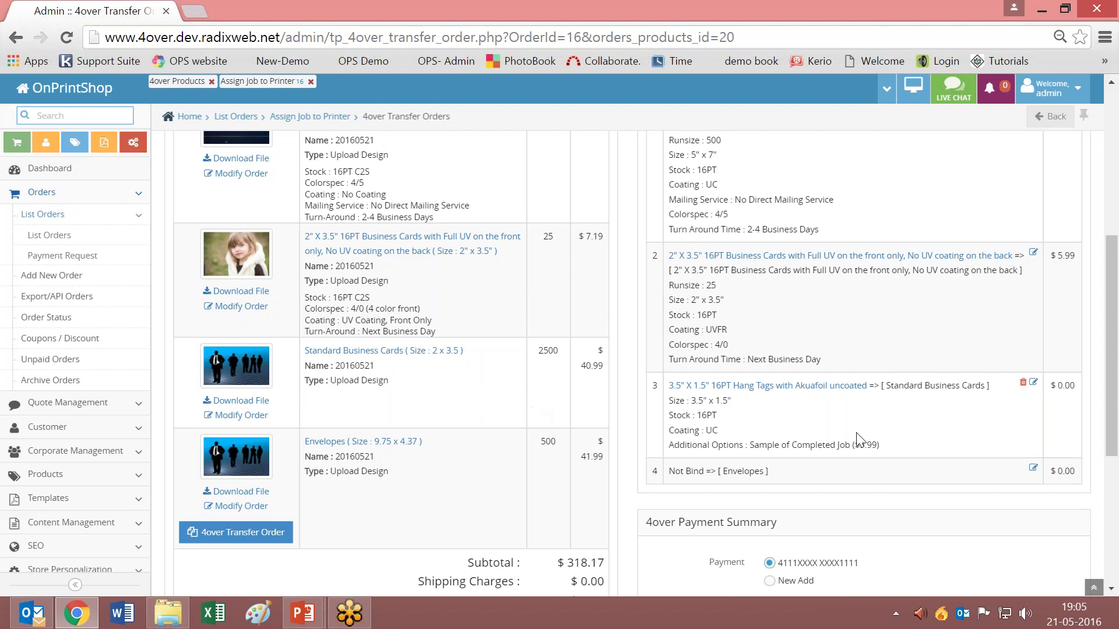
pyautogui.moveTo(881, 446); pyautogui.dragTo(666, 385)
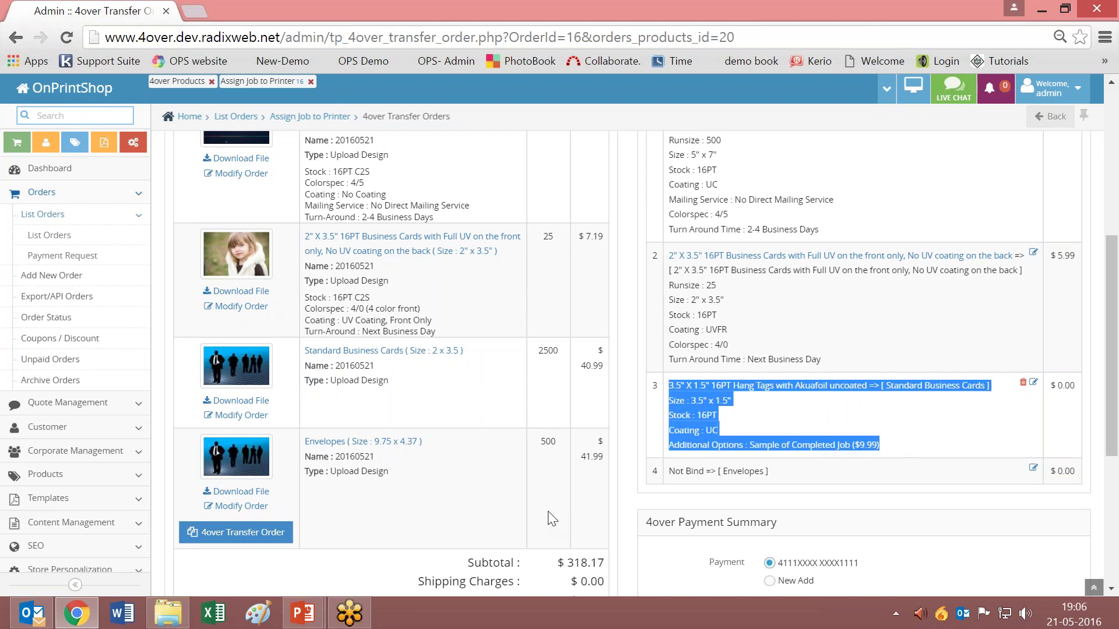
pyautogui.click(495, 497)
pyautogui.scroll(1, 489, 481)
pyautogui.scroll(5, 491, 483)
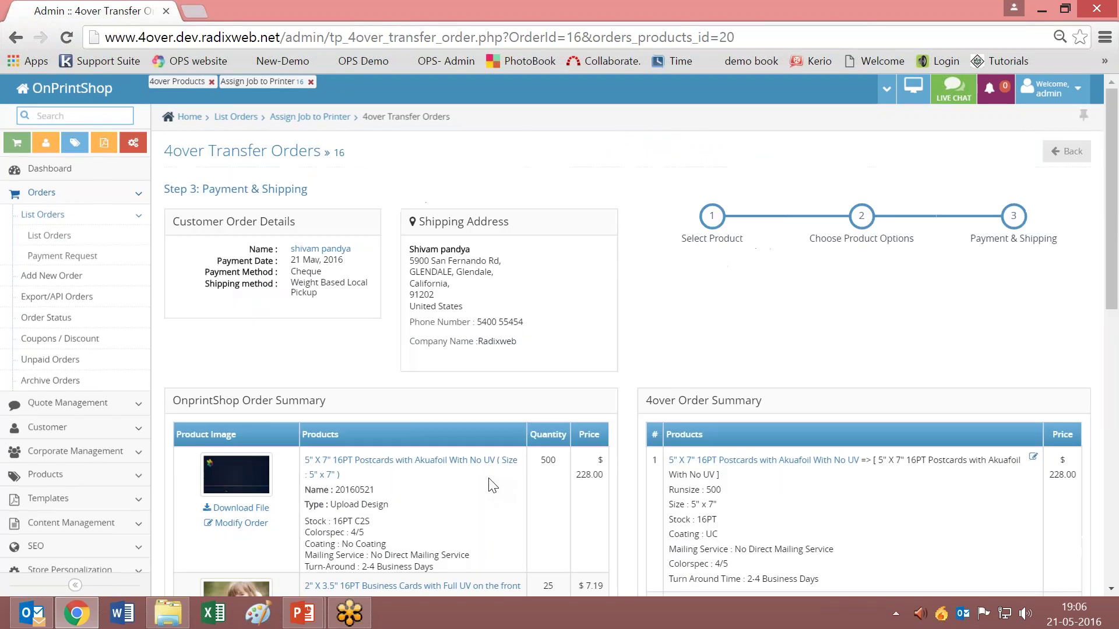
pyautogui.scroll(-10, 955, 422)
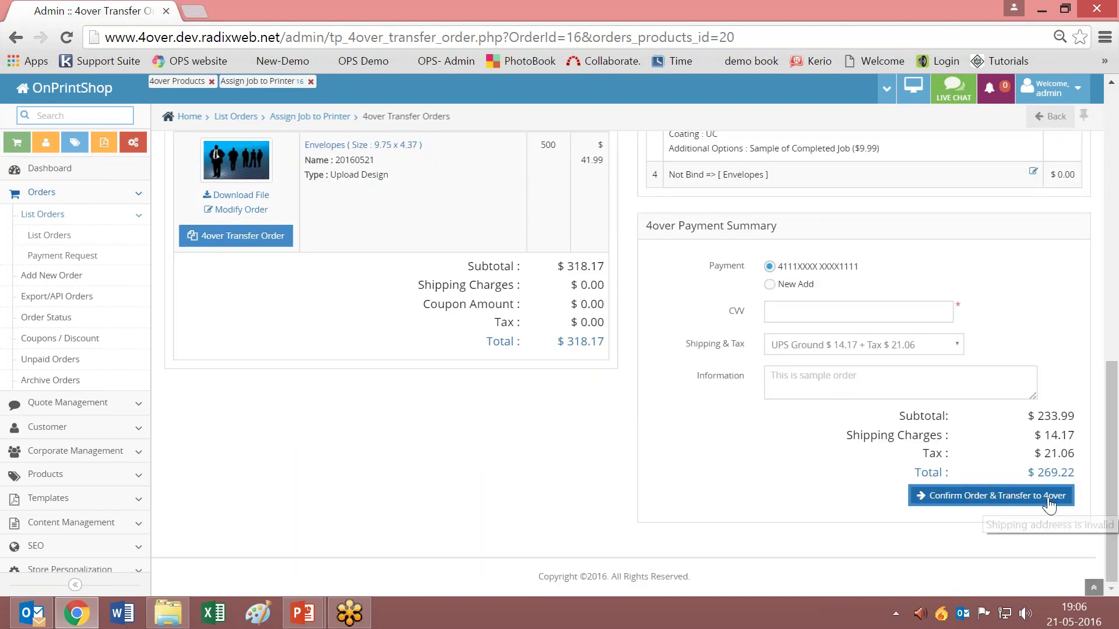
pyautogui.click(801, 315)
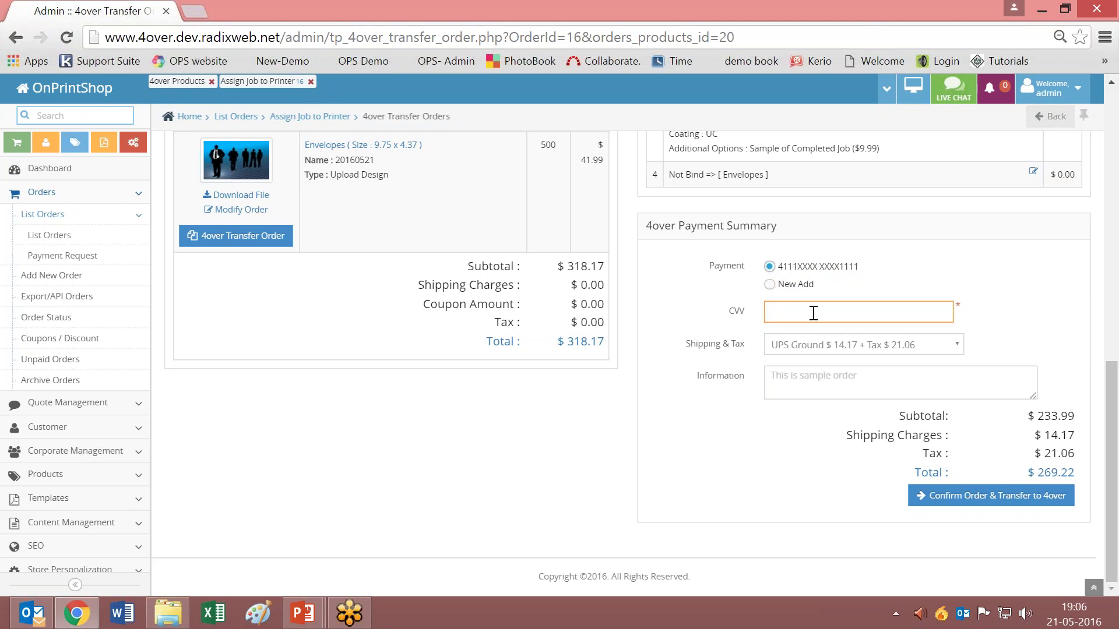
# Switch the 4over payment to a new card and point out the Card Holder Name field
pyautogui.click(770, 285)
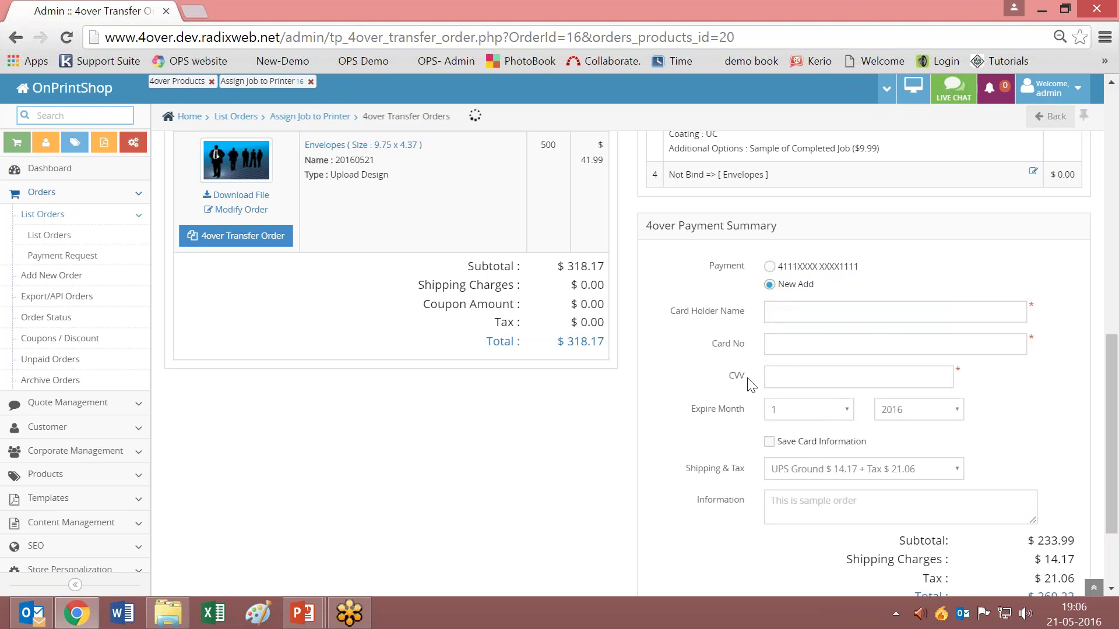
pyautogui.moveTo(671, 314); pyautogui.dragTo(748, 311)
pyautogui.scroll(-3, 670, 446)
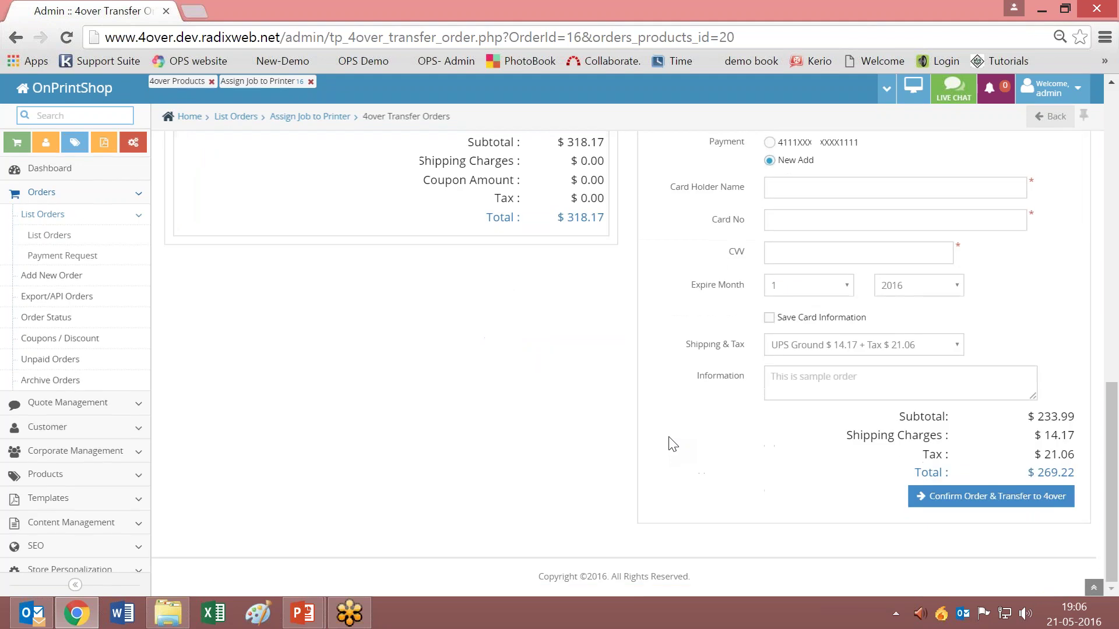
# Attempt Confirm Order & Transfer to 4over, leaving errors under Card Holder Name, Card No and CVV
pyautogui.click(974, 500)
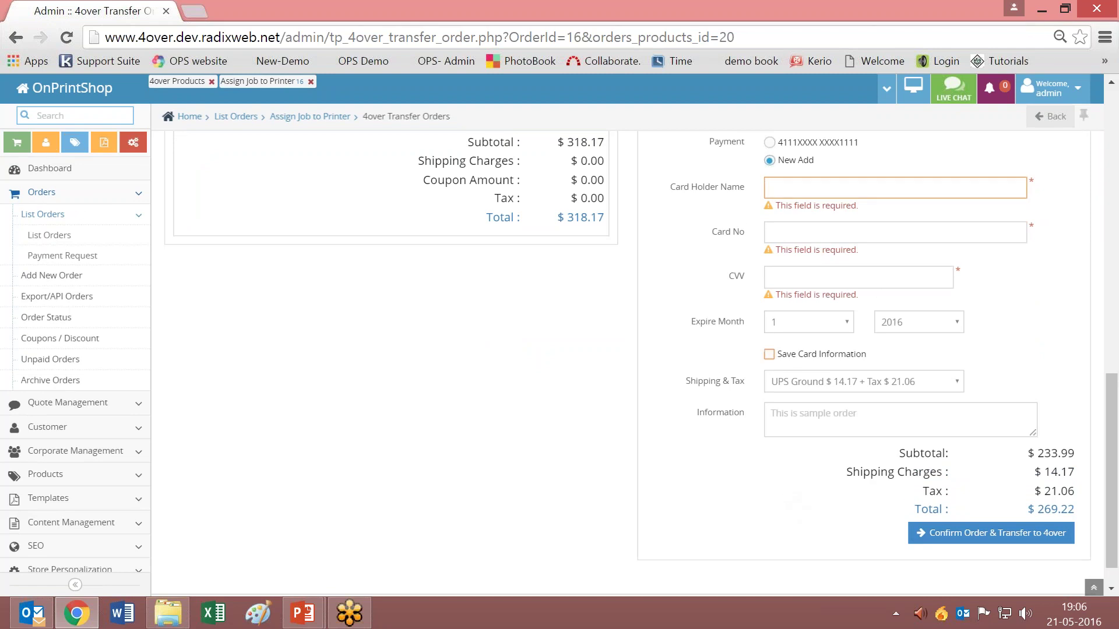
pyautogui.click(671, 189)
pyautogui.moveTo(671, 189); pyautogui.dragTo(742, 190)
pyautogui.click(723, 236)
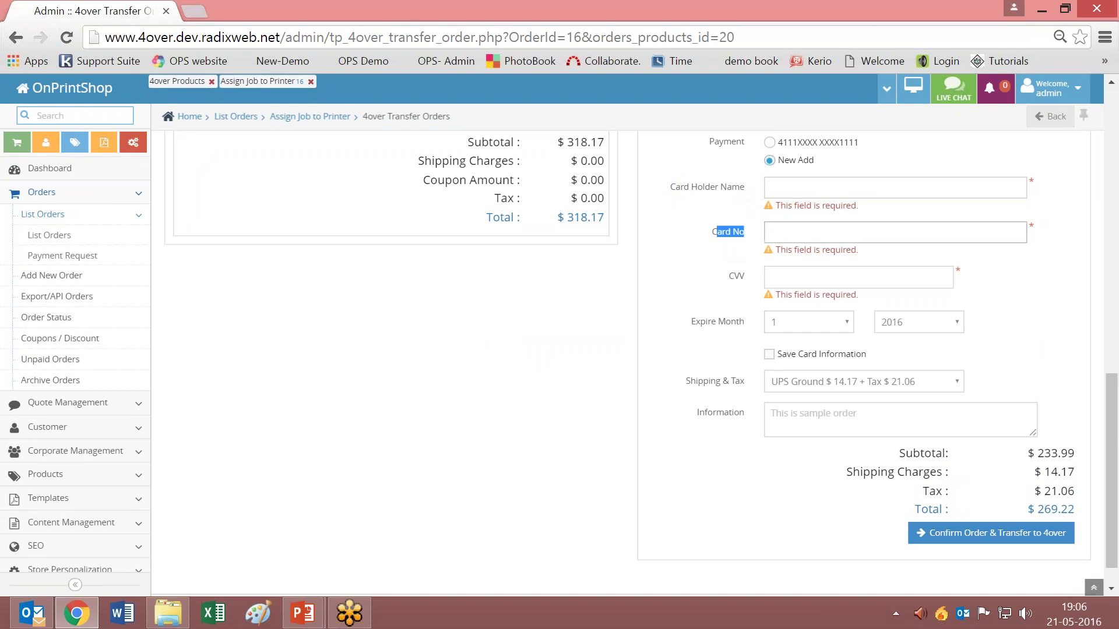